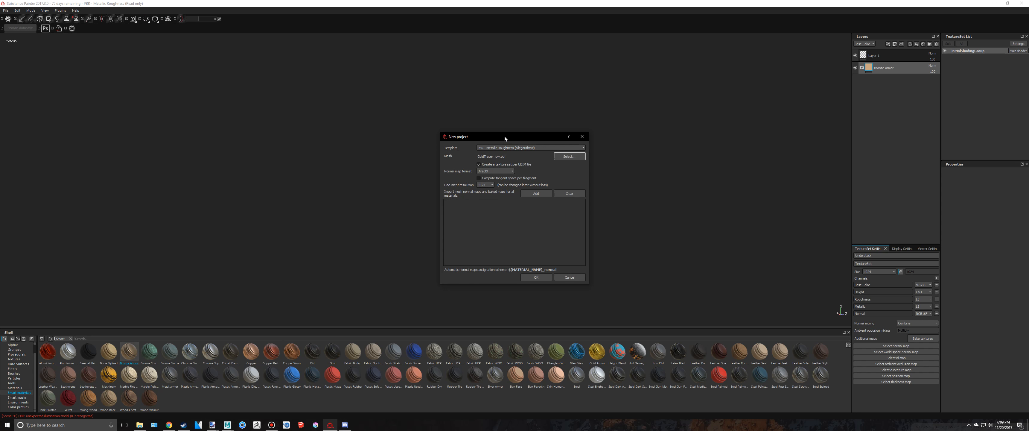
Step: Create the new project from the GoldTracer low-poly mesh with a document resolution of 2048
{"action": "left_click_drag", "start_coordinate": [499, 137], "coordinate": [411, 124]}
{"action": "left_click", "coordinate": [395, 172]}
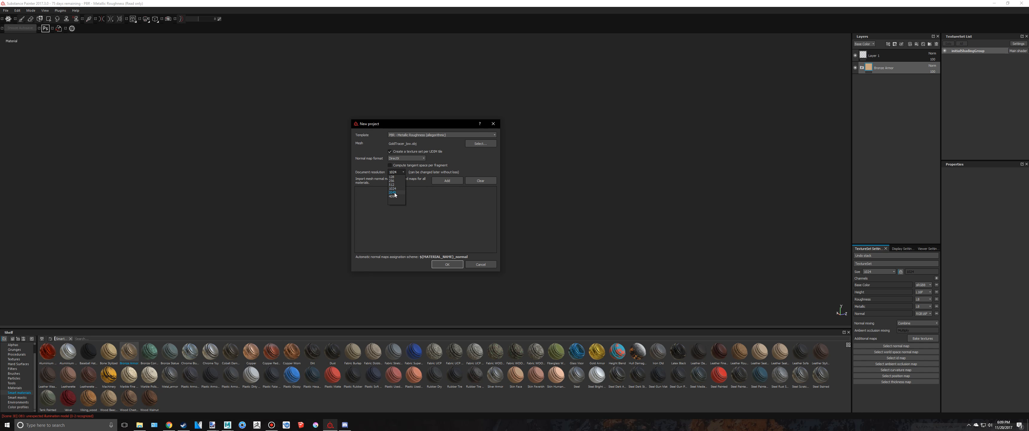
{"action": "left_click", "coordinate": [393, 192]}
{"action": "left_click", "coordinate": [447, 264]}
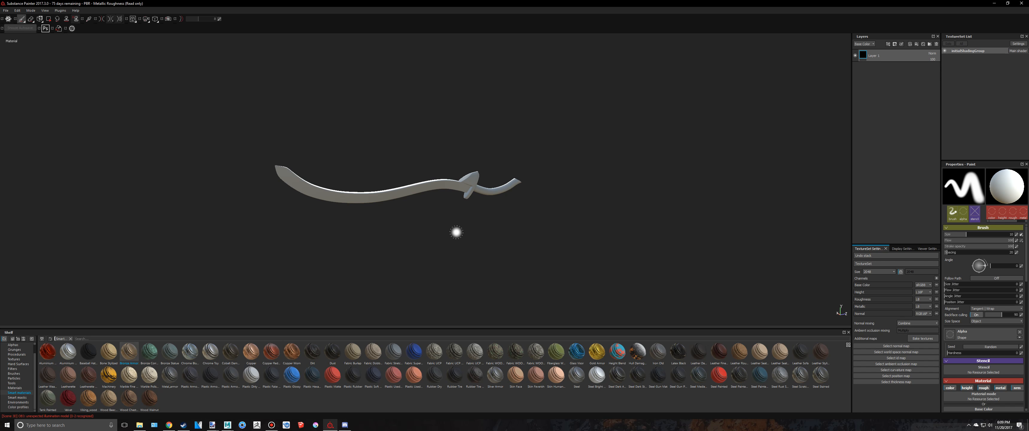
Step: Try the Bronze Armor smart material on the sword and undo it
{"action": "scroll", "coordinate": [448, 224], "scroll_direction": "up", "scroll_amount": 3}
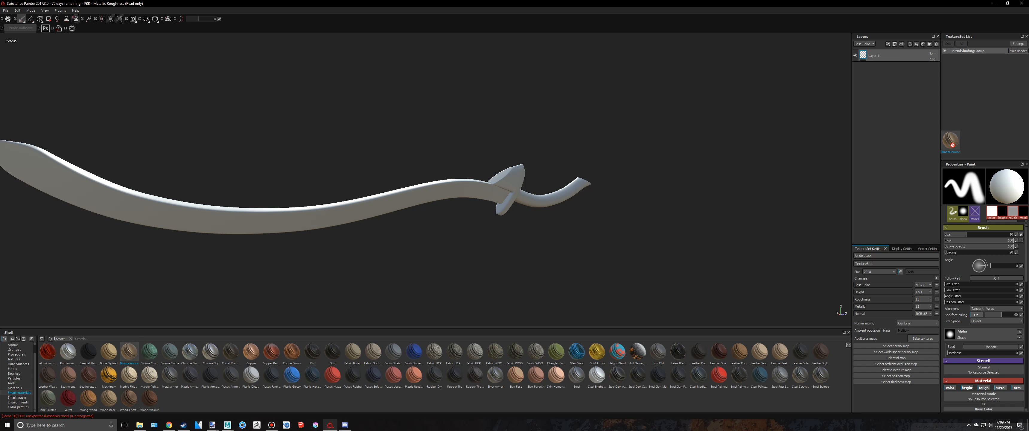
{"action": "left_click_drag", "start_coordinate": [398, 96], "coordinate": [404, 97]}
{"action": "left_click_drag", "start_coordinate": [473, 103], "coordinate": [483, 106], "text": "alt"}
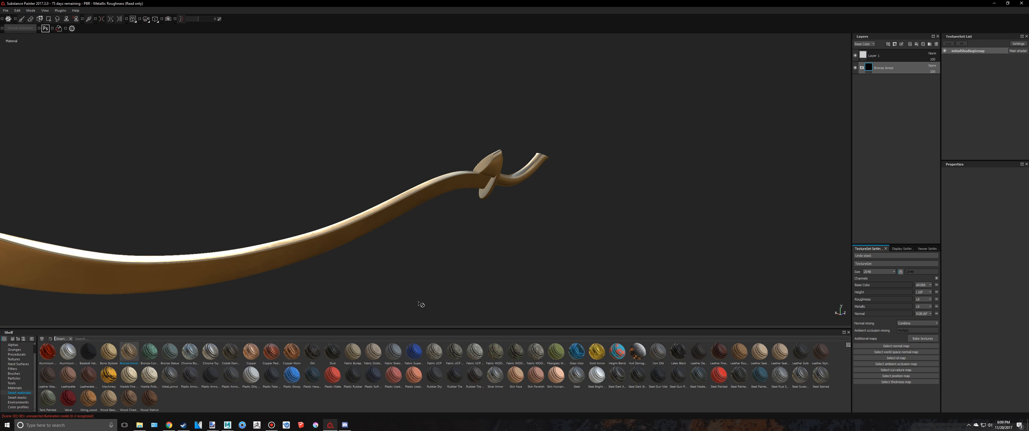
{"action": "left_click_drag", "start_coordinate": [485, 208], "coordinate": [593, 207], "text": "alt"}
{"action": "key", "text": "ctrl+z"}
Step: Configure the common baking parameters: choose the output size, disable Average Normals and set antialiasing to Subsampling 2x2
{"action": "left_click", "coordinate": [923, 338]}
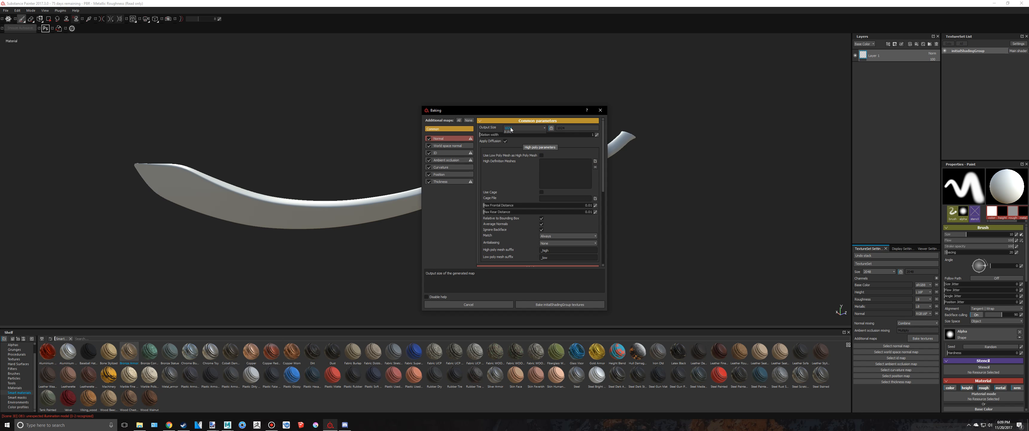
{"action": "left_click", "coordinate": [514, 115]}
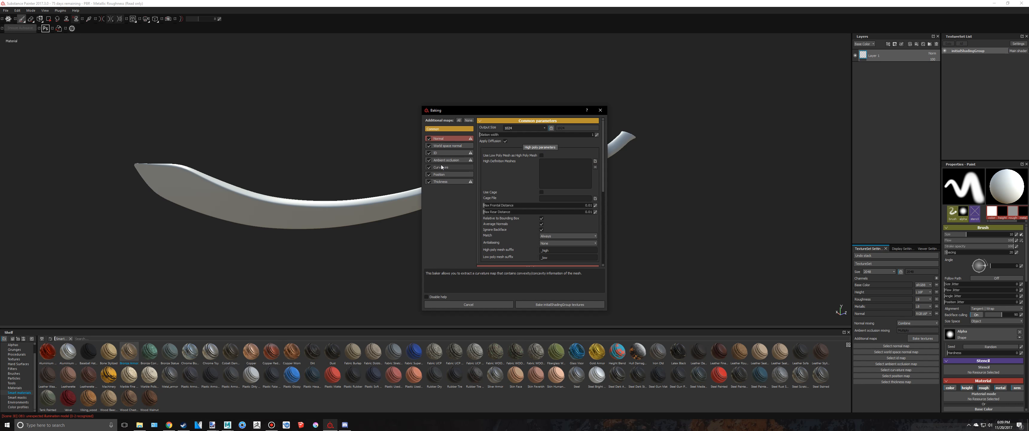
{"action": "left_click", "coordinate": [541, 224]}
{"action": "scroll", "coordinate": [580, 224], "scroll_direction": "down", "scroll_amount": 1}
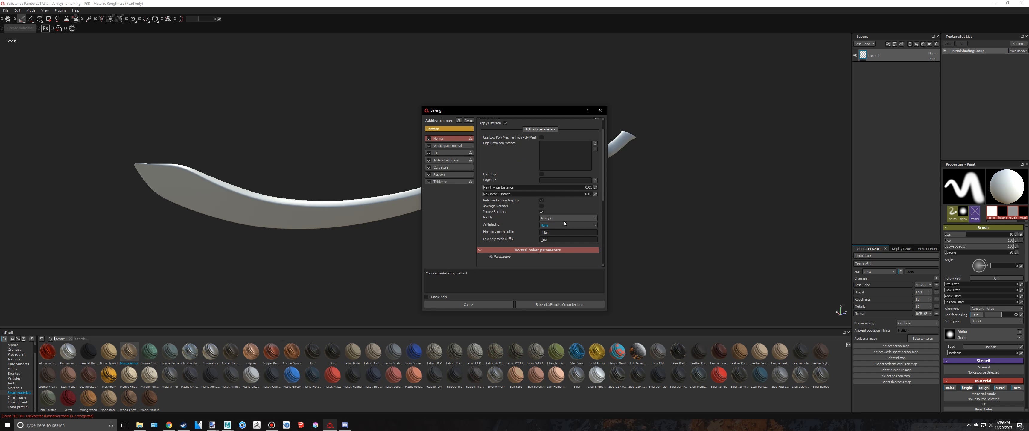
{"action": "left_click", "coordinate": [566, 224]}
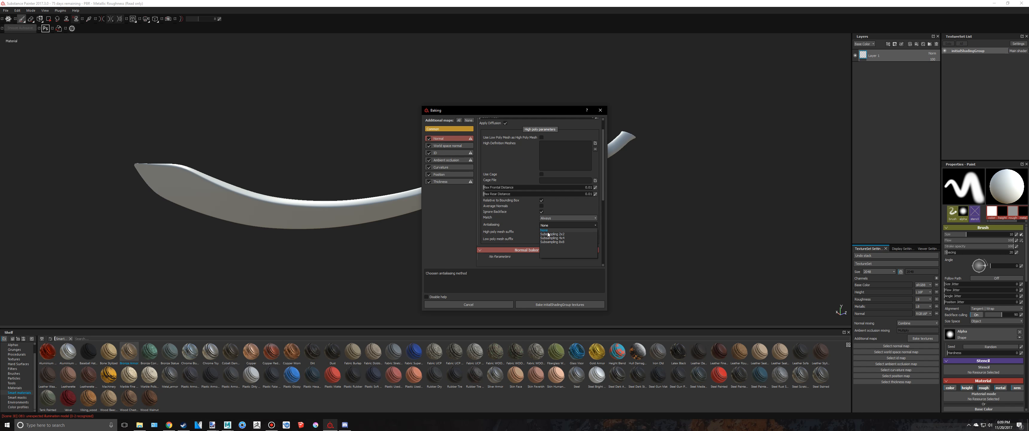
{"action": "left_click", "coordinate": [548, 235]}
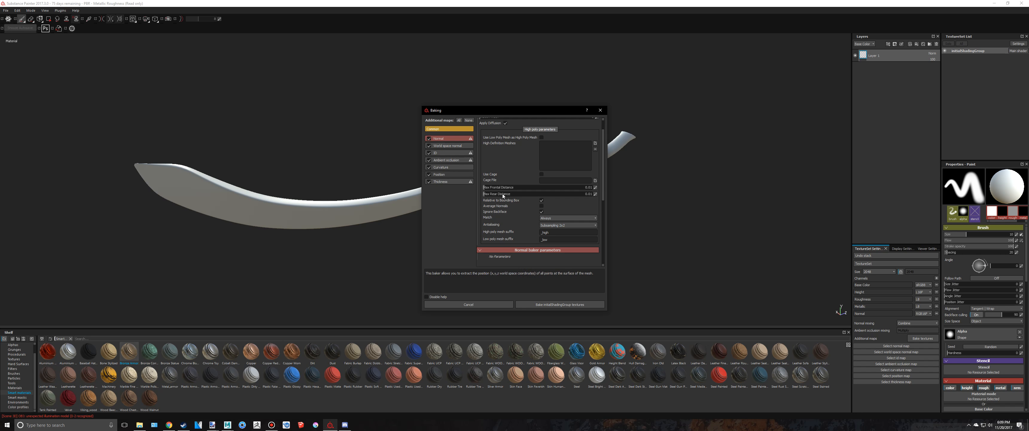
{"action": "scroll", "coordinate": [531, 183], "scroll_direction": "up", "scroll_amount": 1}
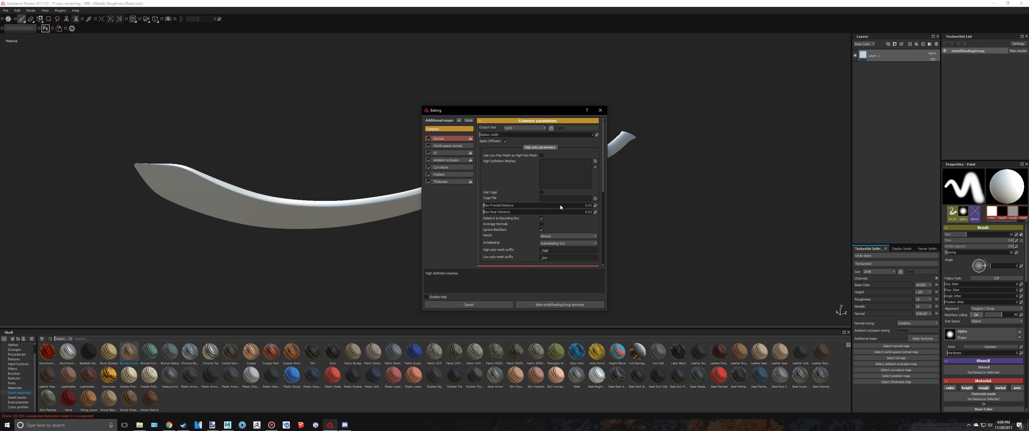
Step: Check the thickness, position, curvature and ambient occlusion baker settings and bake all mesh maps for the initialShadingGroup texture set
{"action": "left_click", "coordinate": [447, 181]}
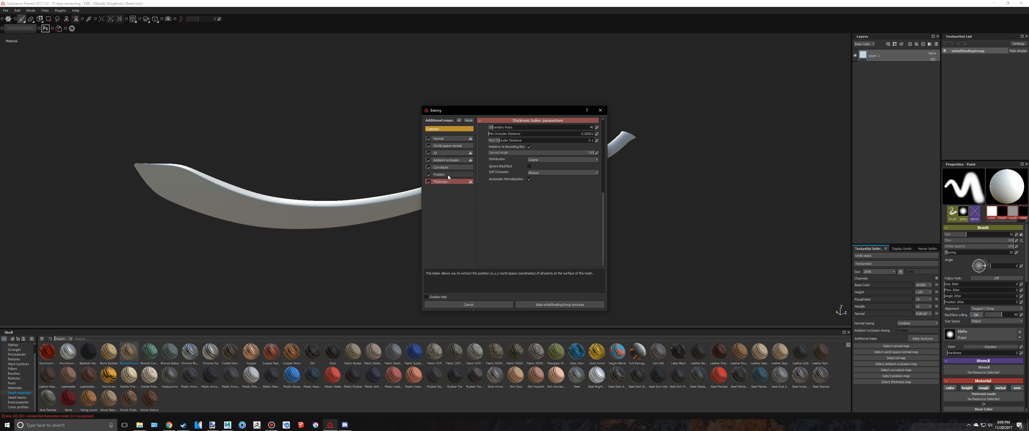
{"action": "left_click", "coordinate": [448, 175]}
{"action": "left_click", "coordinate": [451, 169]}
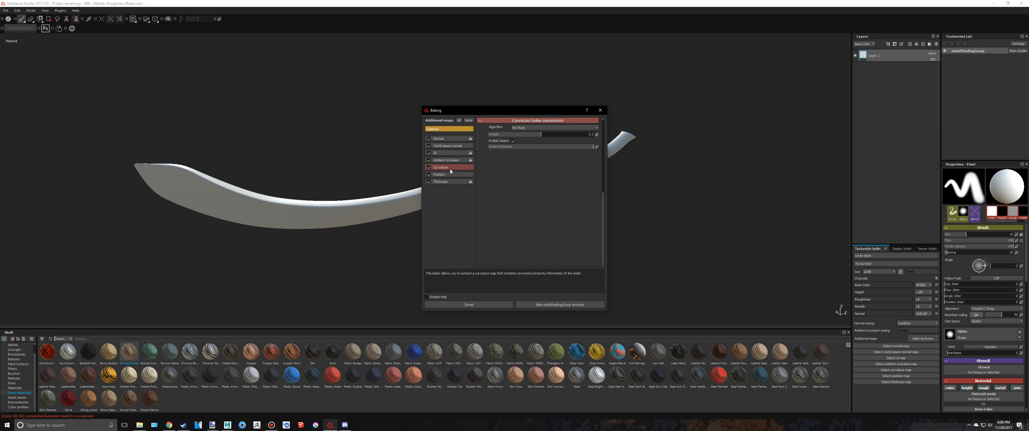
{"action": "left_click", "coordinate": [451, 160]}
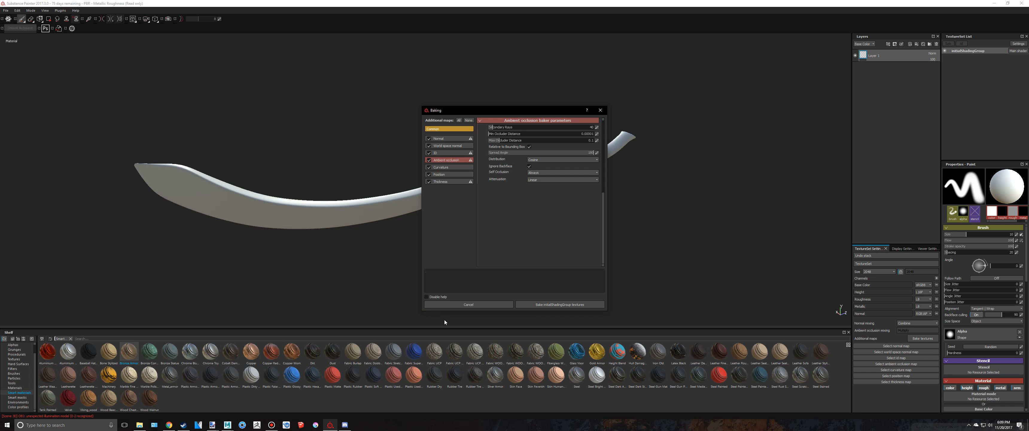
{"action": "left_click", "coordinate": [551, 305]}
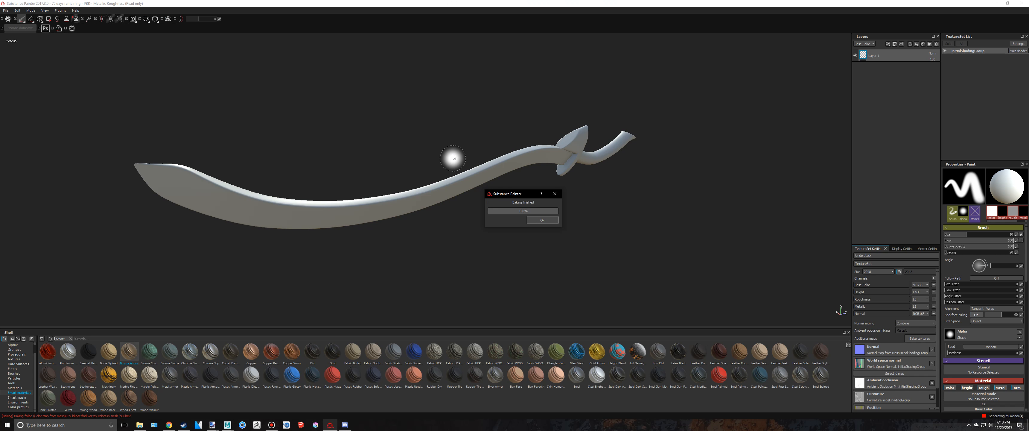
{"action": "key", "text": "Return"}
Step: Examine the baked sword from several angles in the 3D view and its UV layout in the 2D view
{"action": "left_click_drag", "start_coordinate": [469, 179], "coordinate": [388, 214]}
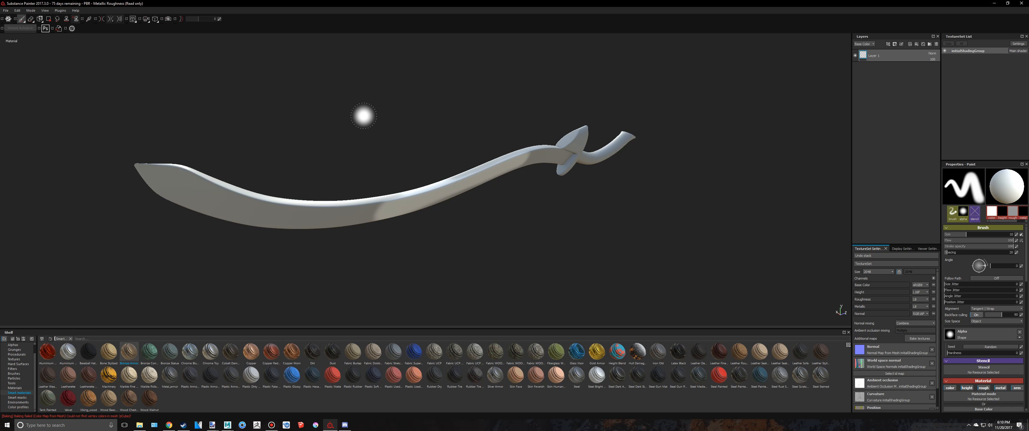
{"action": "mouse_move", "coordinate": [363, 116]}
{"action": "left_mouse_down", "text": "alt"}
{"action": "mouse_move", "coordinate": [537, 143]}
{"action": "mouse_move", "coordinate": [695, 88]}
{"action": "mouse_move", "coordinate": [600, 154]}
{"action": "mouse_move", "coordinate": [372, 120]}
{"action": "left_mouse_up", "text": "alt"}
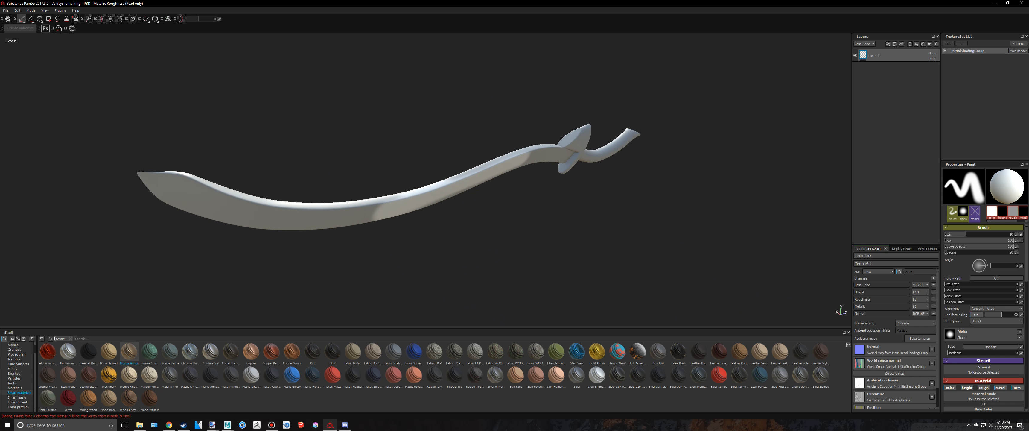
{"action": "key", "text": "F1"}
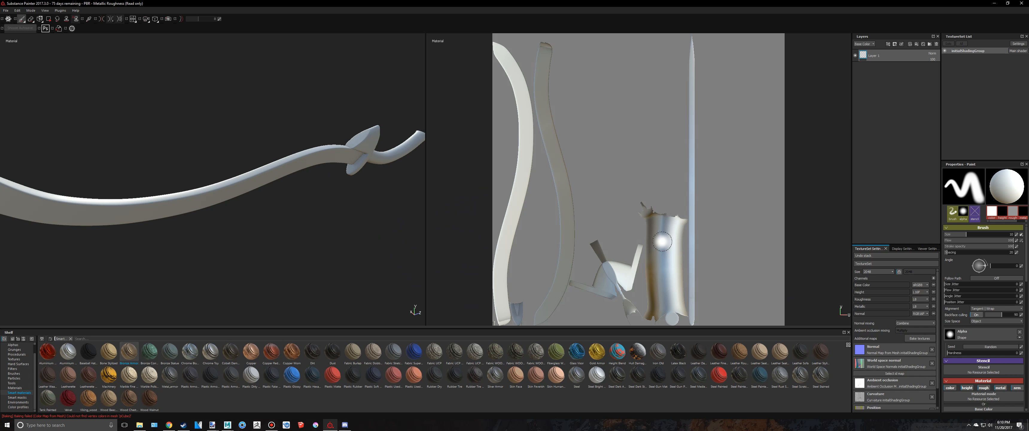
{"action": "scroll", "coordinate": [662, 241], "scroll_direction": "down", "scroll_amount": 5}
{"action": "key", "text": "F2"}
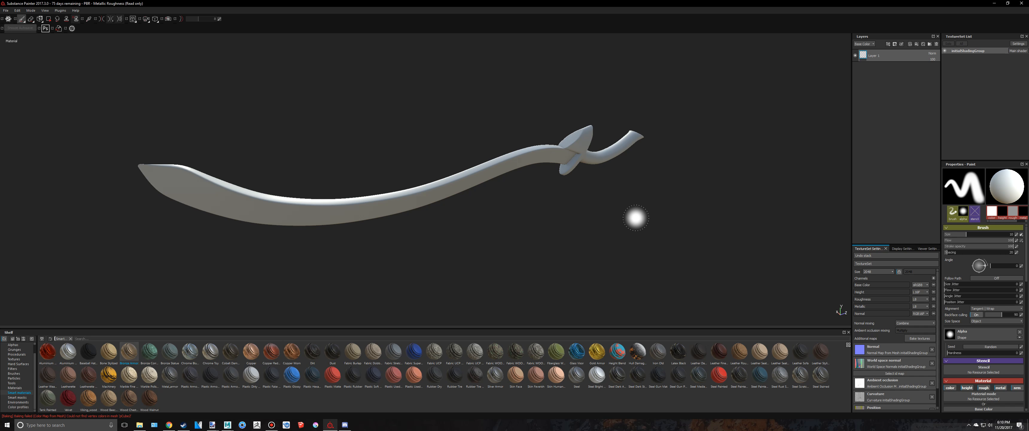
{"action": "key", "text": "F3"}
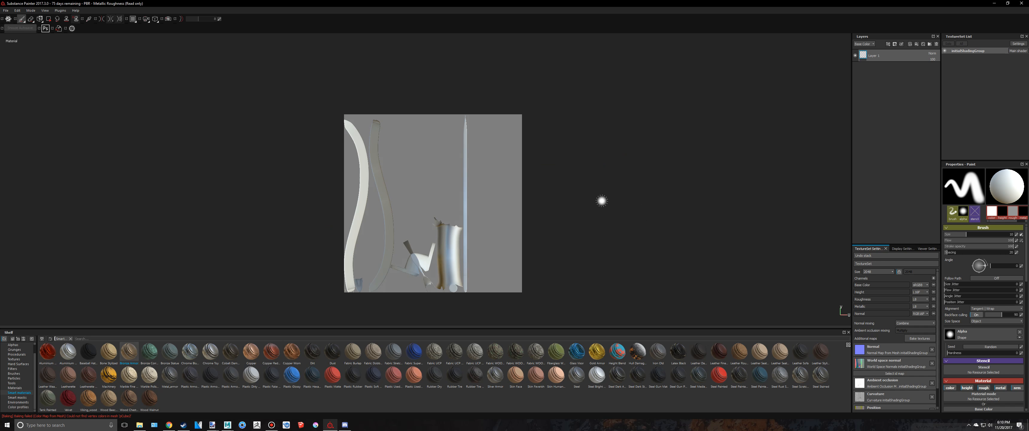
{"action": "key", "text": "F2"}
{"action": "scroll", "coordinate": [515, 165], "scroll_direction": "up", "scroll_amount": 3}
{"action": "left_click_drag", "start_coordinate": [478, 184], "coordinate": [573, 174], "text": "alt"}
{"action": "scroll", "coordinate": [574, 175], "scroll_direction": "down", "scroll_amount": 3}
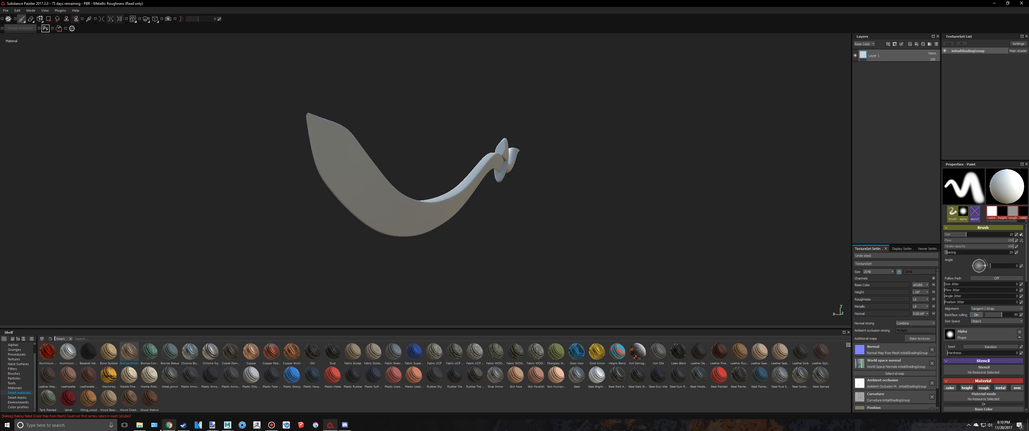
Step: Switch to Chrome and look through the Gold Tracer wiki page and image results for reference on the blade's colour and glow
{"action": "left_click", "coordinate": [155, 425]}
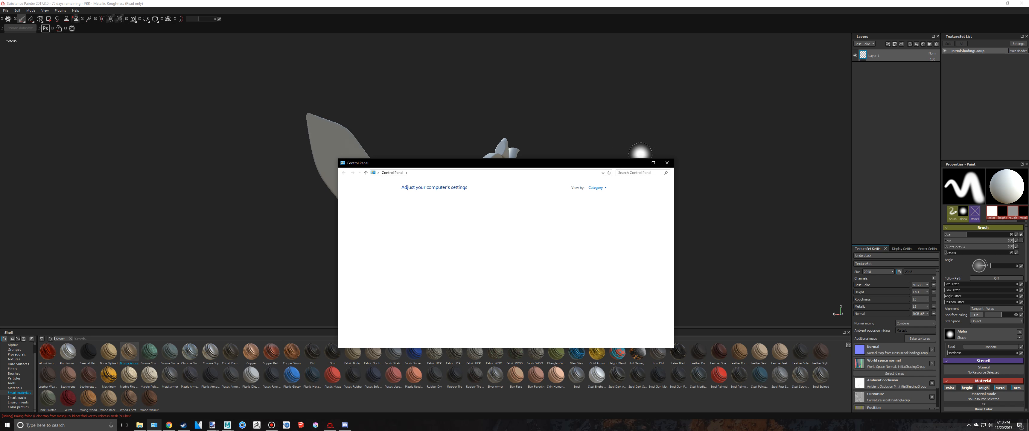
{"action": "left_click", "coordinate": [667, 162]}
{"action": "left_click", "coordinate": [169, 425]}
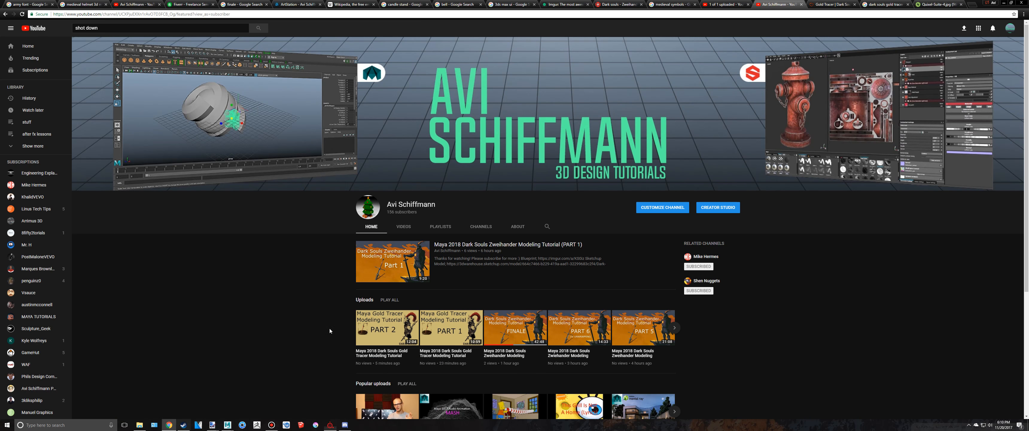
{"action": "left_click", "coordinate": [834, 4]}
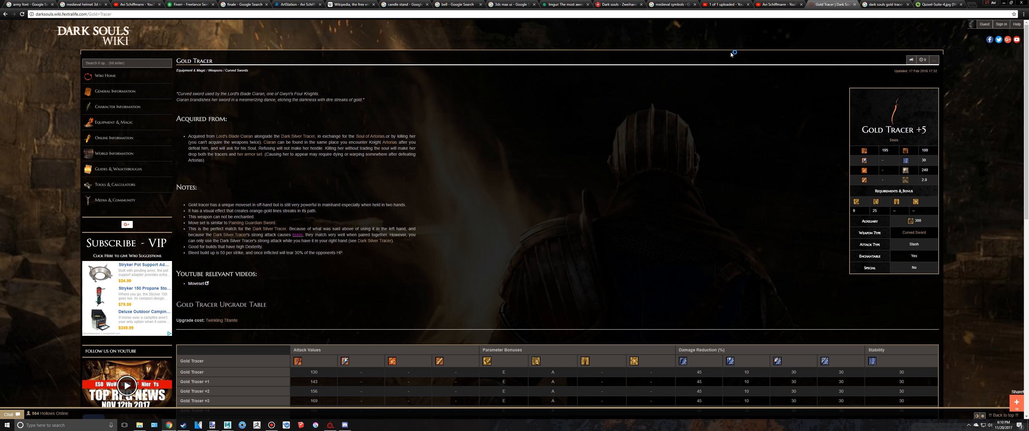
{"action": "left_click", "coordinate": [870, 4]}
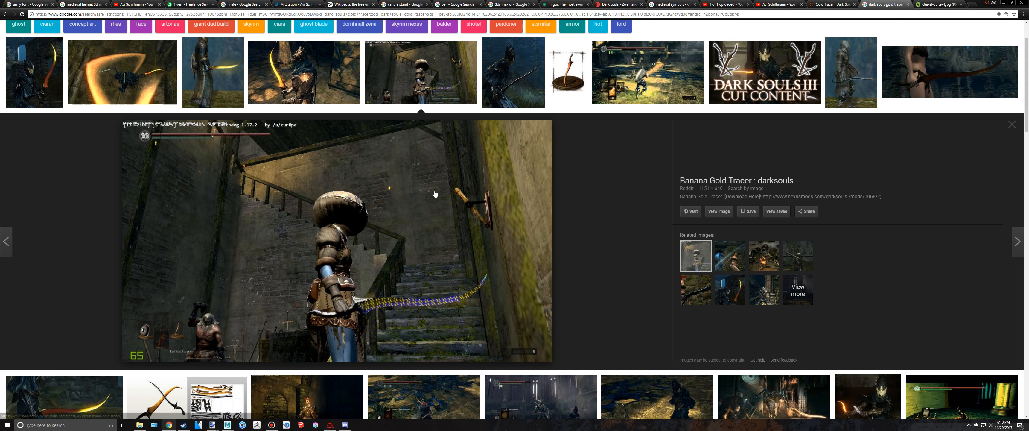
{"action": "left_click", "coordinate": [320, 94]}
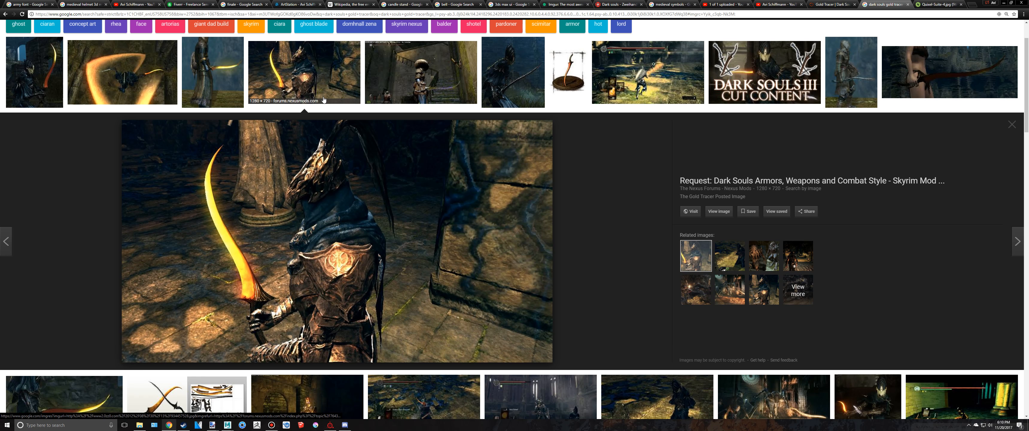
{"action": "left_click", "coordinate": [56, 90]}
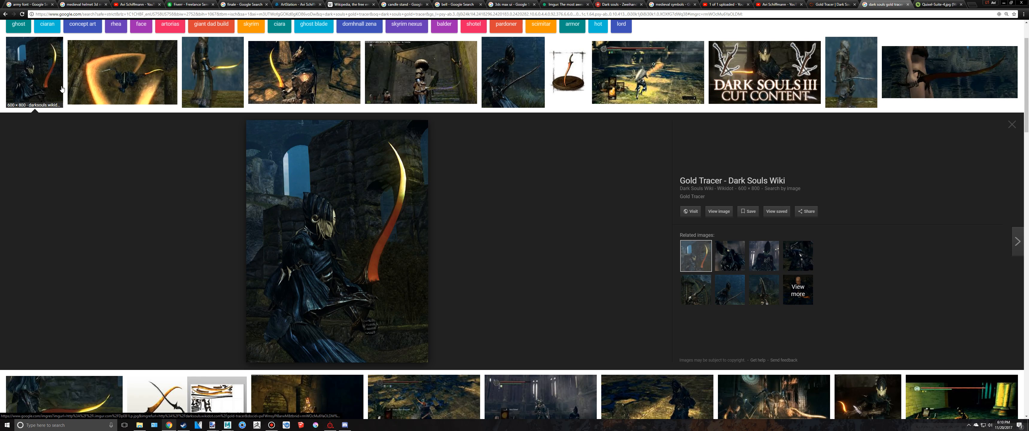
{"action": "left_click", "coordinate": [124, 90]}
{"action": "left_click", "coordinate": [215, 79]}
{"action": "scroll", "coordinate": [267, 140], "scroll_direction": "down", "scroll_amount": 3}
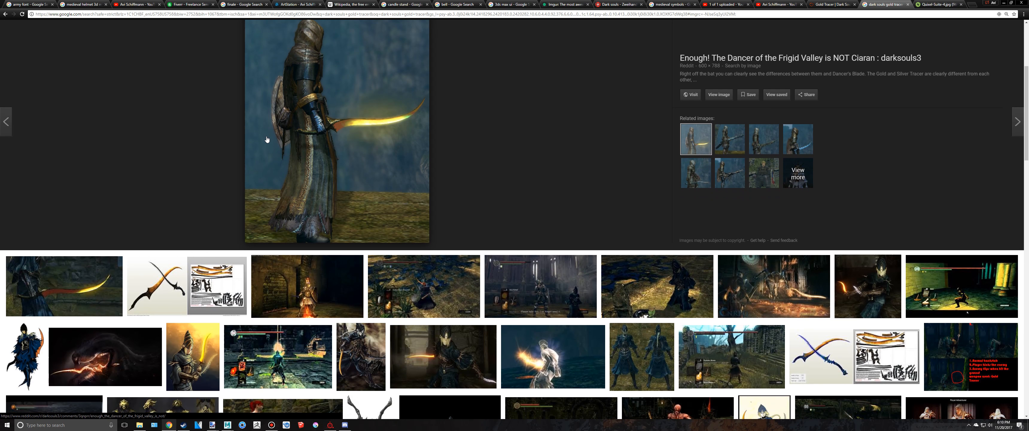
{"action": "scroll", "coordinate": [302, 266], "scroll_direction": "up", "scroll_amount": 3}
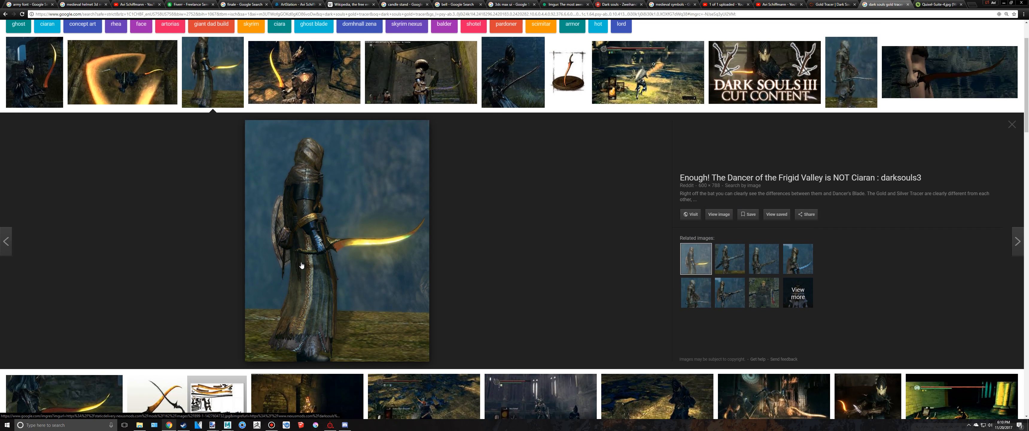
{"action": "key", "text": "alt+Tab"}
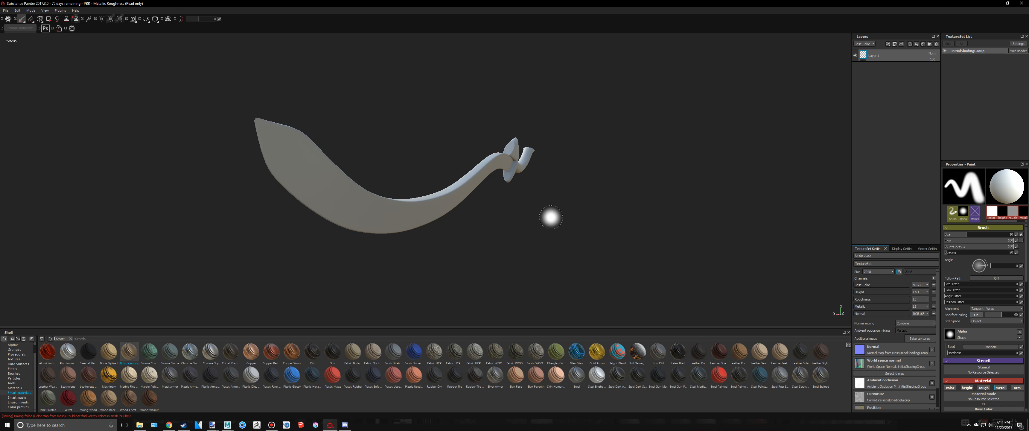
Step: Add an Emissive channel to the sword's texture set
{"action": "mouse_move", "coordinate": [442, 240]}
{"action": "left_mouse_down", "text": "alt"}
{"action": "mouse_move", "coordinate": [477, 256]}
{"action": "mouse_move", "coordinate": [463, 237]}
{"action": "mouse_move", "coordinate": [361, 237]}
{"action": "mouse_move", "coordinate": [392, 227]}
{"action": "mouse_move", "coordinate": [448, 239]}
{"action": "left_mouse_up", "text": "alt"}
{"action": "left_click", "coordinate": [272, 425]}
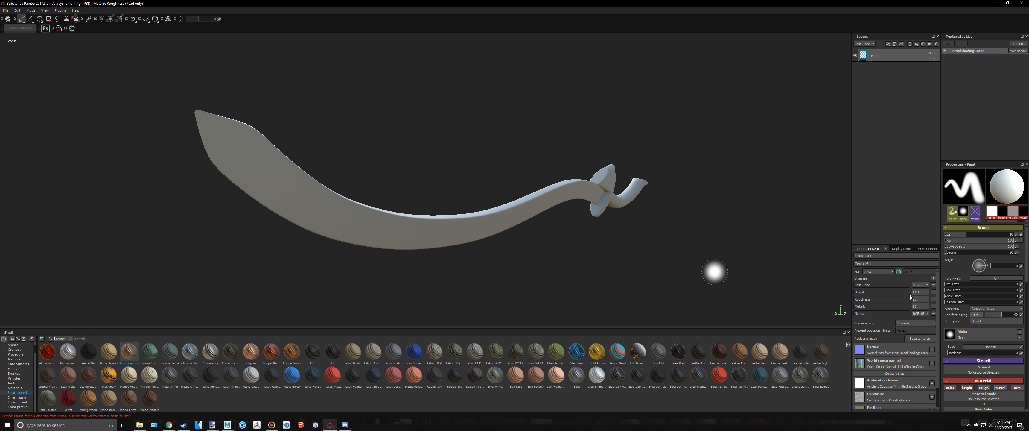
{"action": "left_click", "coordinate": [934, 278]}
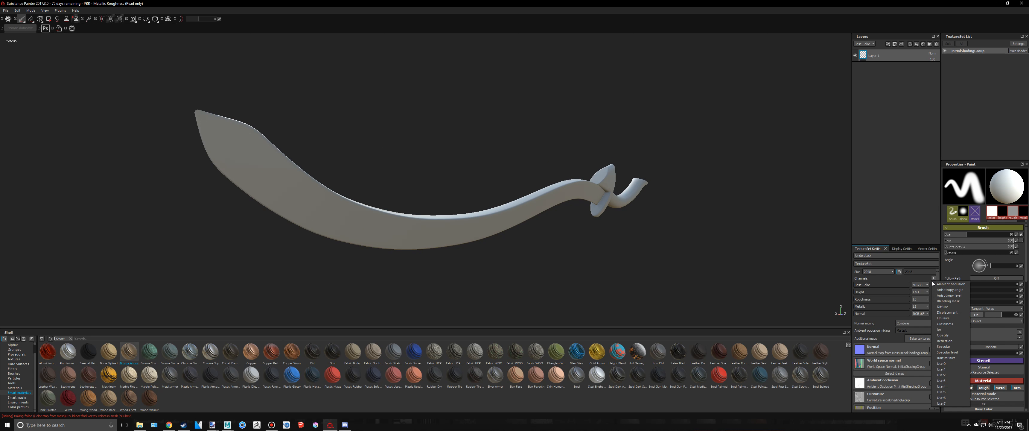
{"action": "left_click", "coordinate": [944, 318]}
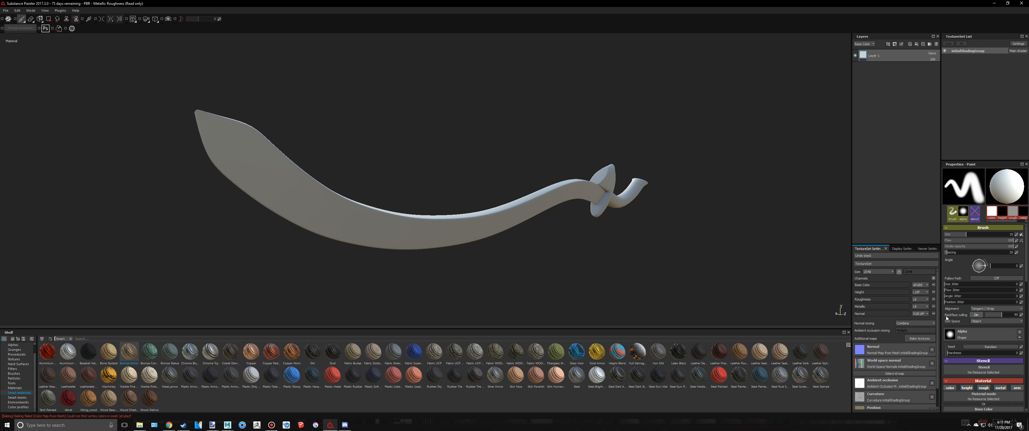
Step: Replace the default Layer 1 in the layer stack with a new folder named Blade
{"action": "left_click_drag", "start_coordinate": [665, 234], "coordinate": [612, 238], "text": "alt"}
{"action": "left_click_drag", "start_coordinate": [673, 205], "coordinate": [511, 197], "text": "alt"}
{"action": "left_click_drag", "start_coordinate": [640, 221], "coordinate": [671, 190], "text": "alt"}
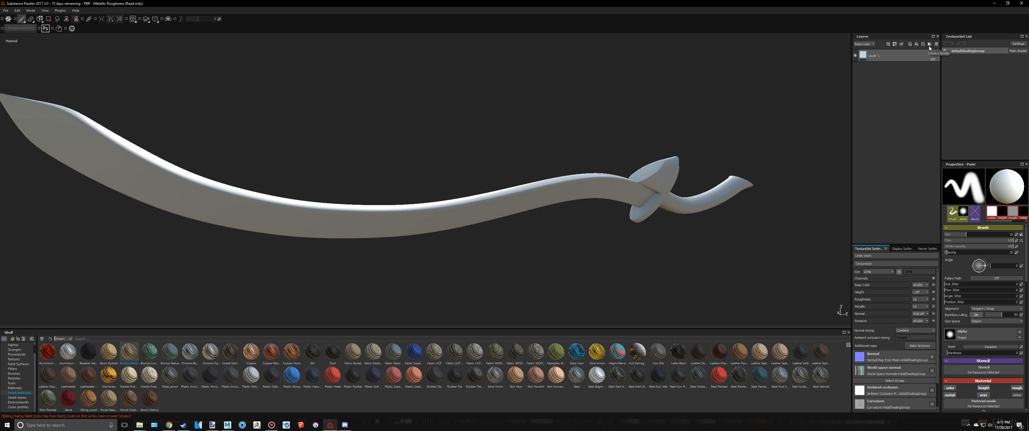
{"action": "left_click", "coordinate": [929, 44]}
{"action": "left_click", "coordinate": [873, 68]}
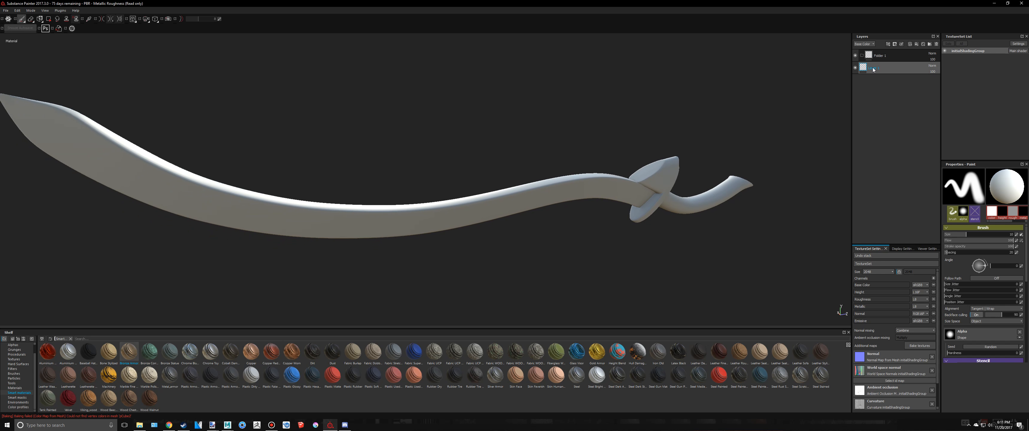
{"action": "key", "text": "Delete"}
{"action": "double_click", "coordinate": [881, 56]}
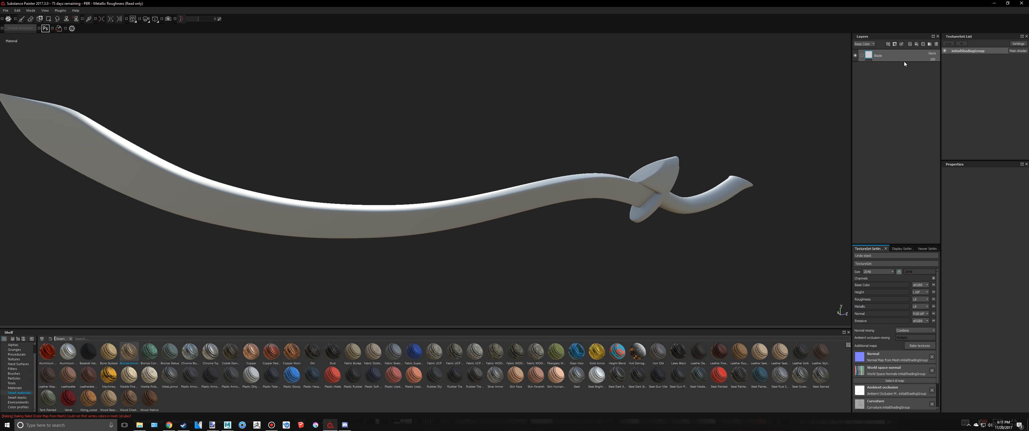
Step: Add a fill layer inside the Blade folder and disable all of its material channels except emissive
{"action": "left_click", "coordinate": [917, 44]}
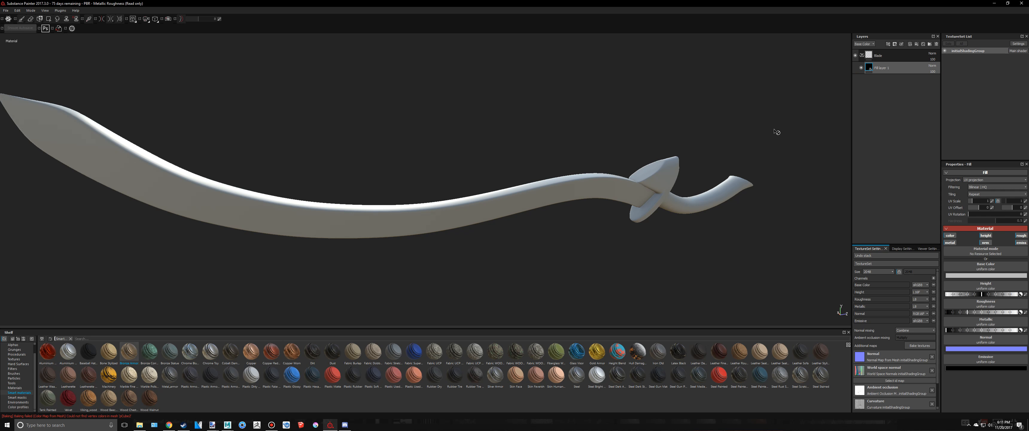
{"action": "key", "text": "shift"}
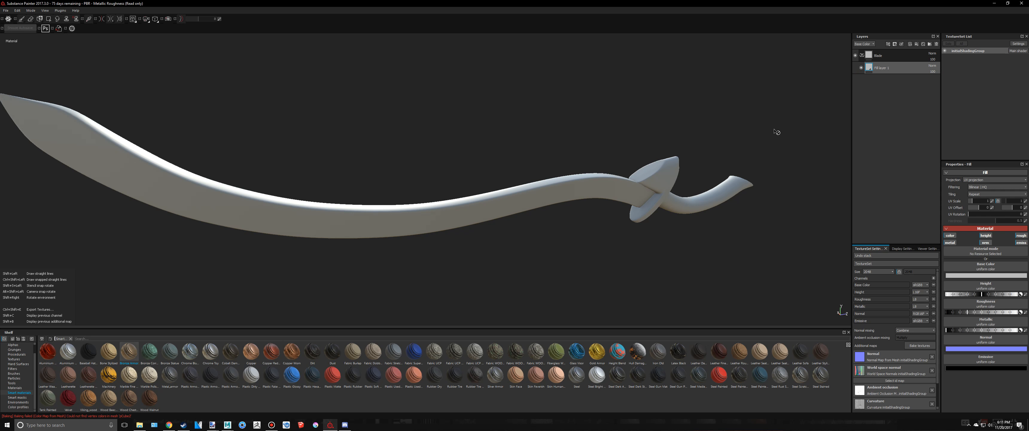
{"action": "left_click_drag", "start_coordinate": [774, 130], "coordinate": [614, 249], "text": "alt"}
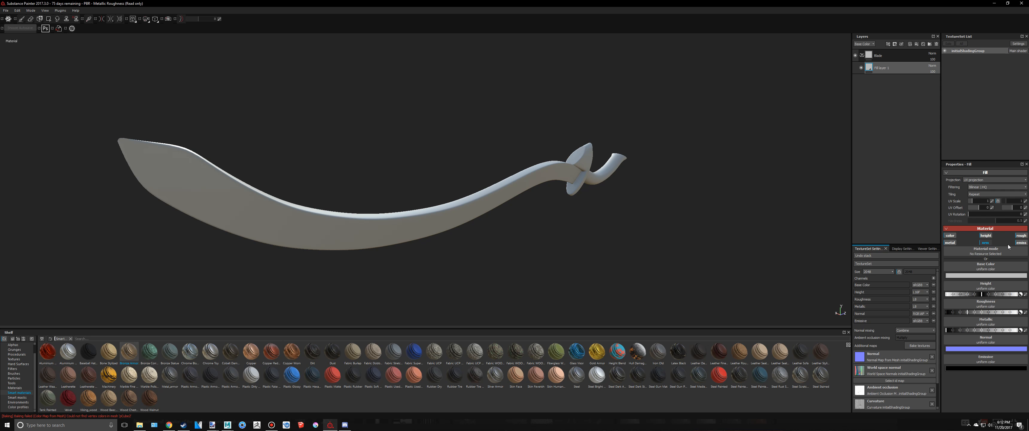
{"action": "left_click", "coordinate": [985, 242]}
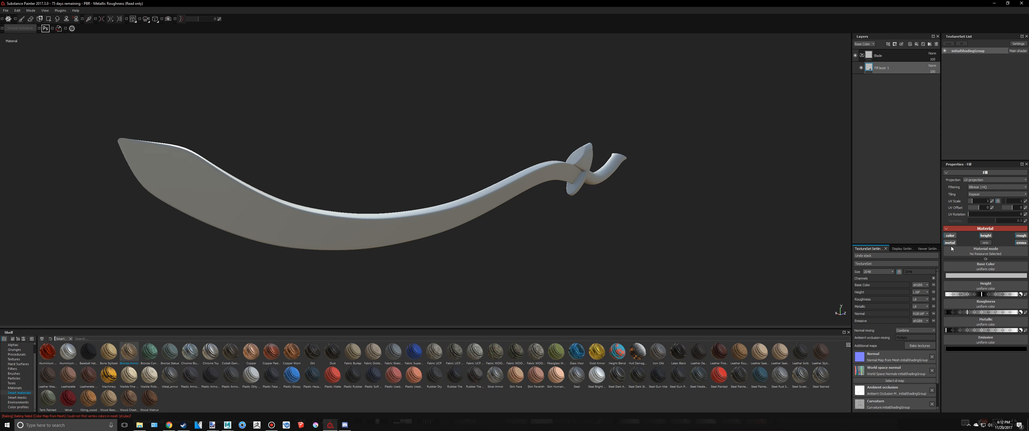
{"action": "left_click", "coordinate": [951, 242]}
{"action": "left_click", "coordinate": [986, 235]}
{"action": "left_click", "coordinate": [951, 236]}
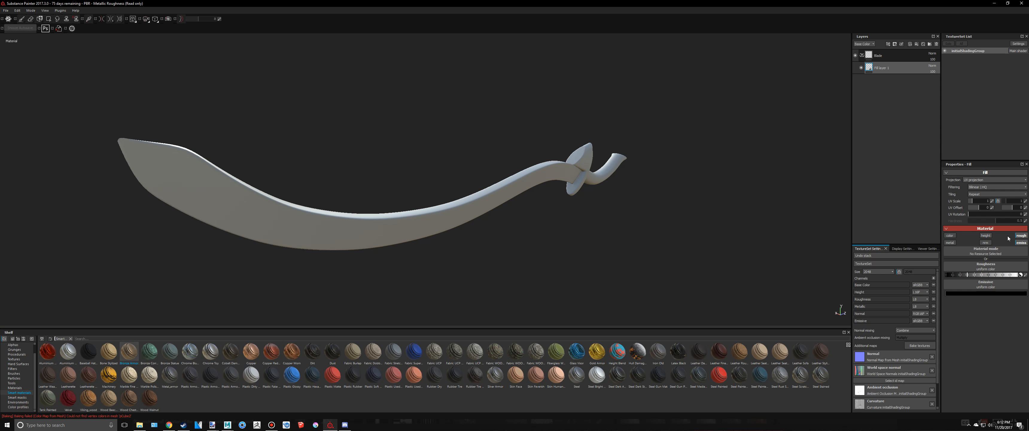
{"action": "left_click", "coordinate": [1021, 235]}
{"action": "left_click_drag", "start_coordinate": [676, 168], "coordinate": [432, 291], "text": "alt"}
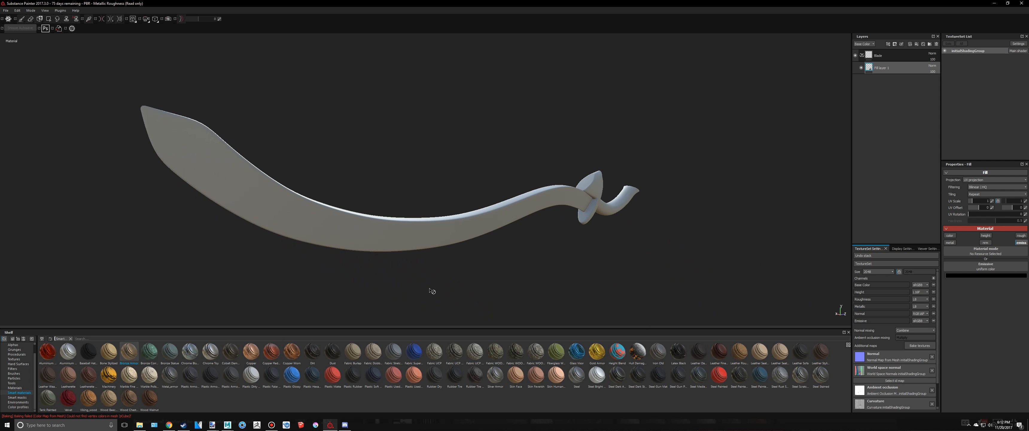
Step: Rename the new fill layer as Emissive
{"action": "double_click", "coordinate": [885, 68]}
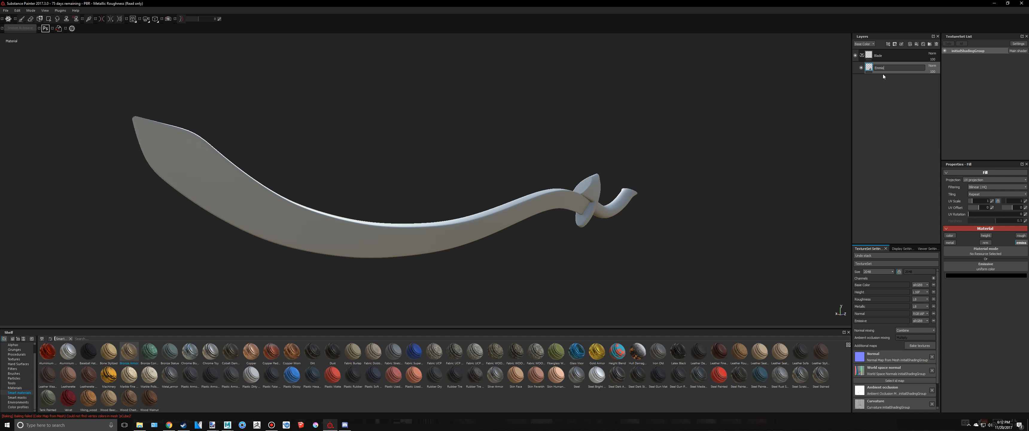
{"action": "type", "text": "Emmisive"}
{"action": "key", "text": "Return"}
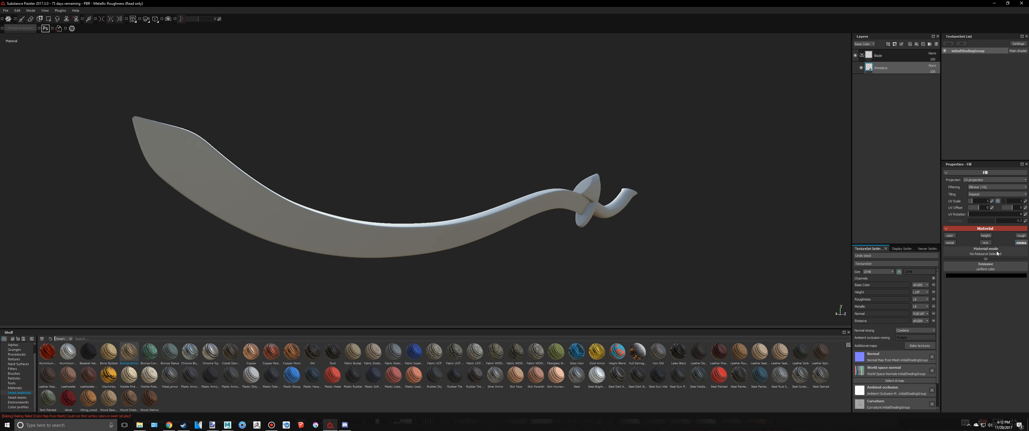
Step: Try a bright red and a bright yellow as the Emissive layer's colour and check them on the sword
{"action": "left_click", "coordinate": [993, 276]}
{"action": "left_click", "coordinate": [981, 261]}
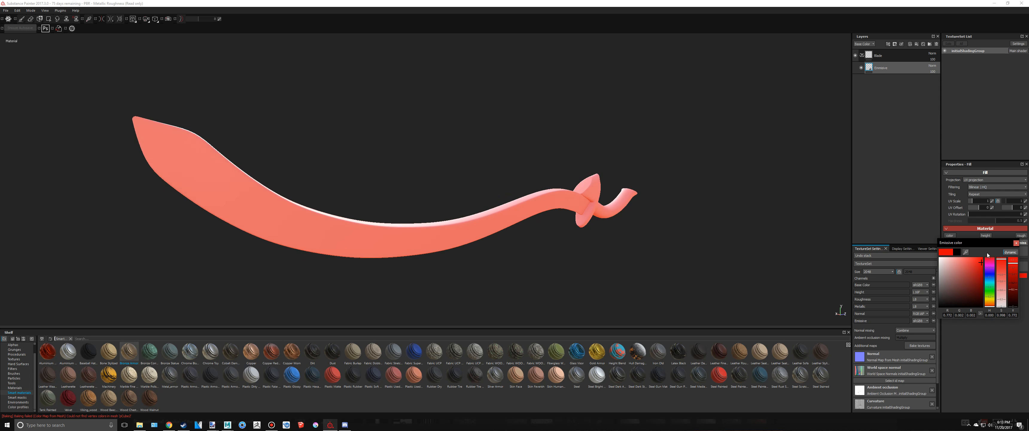
{"action": "left_click_drag", "start_coordinate": [987, 252], "coordinate": [988, 252]}
{"action": "left_click_drag", "start_coordinate": [564, 225], "coordinate": [806, 241], "text": "alt"}
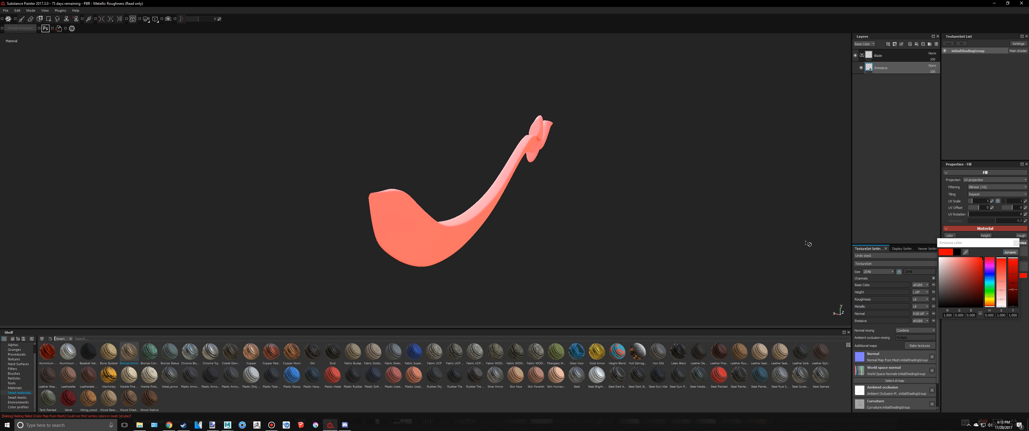
{"action": "left_click_drag", "start_coordinate": [990, 306], "coordinate": [996, 299]}
{"action": "left_click_drag", "start_coordinate": [674, 225], "coordinate": [555, 212], "text": "alt"}
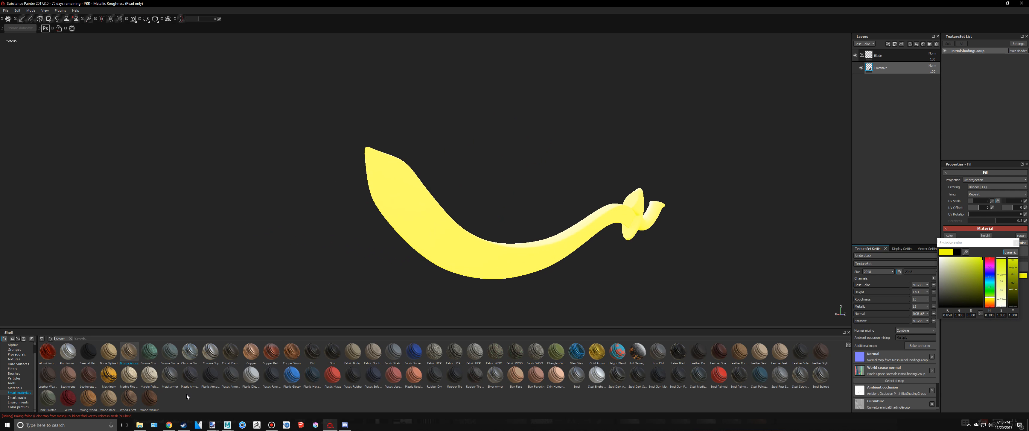
{"action": "left_click_drag", "start_coordinate": [682, 213], "coordinate": [847, 245], "text": "alt"}
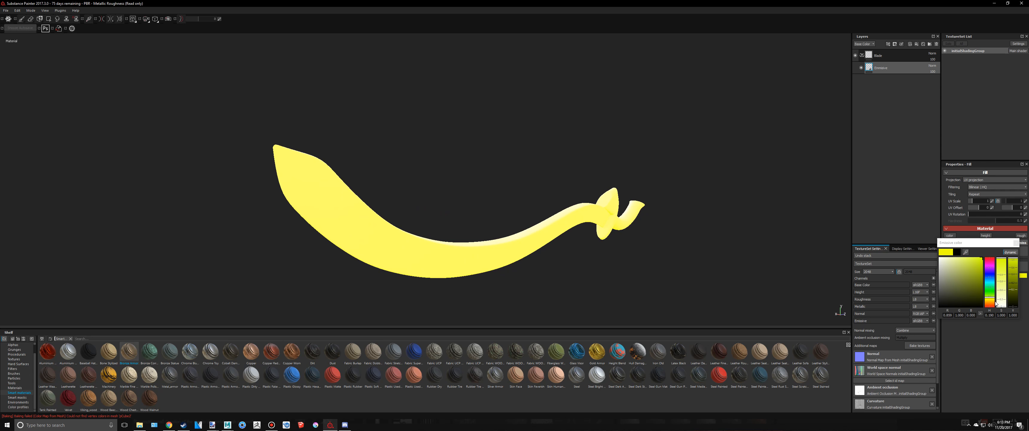
Step: Shift the Emissive layer's colour to a slightly darkened orange and check it on the sword
{"action": "left_click", "coordinate": [991, 302]}
{"action": "left_click_drag", "start_coordinate": [991, 303], "coordinate": [993, 305]}
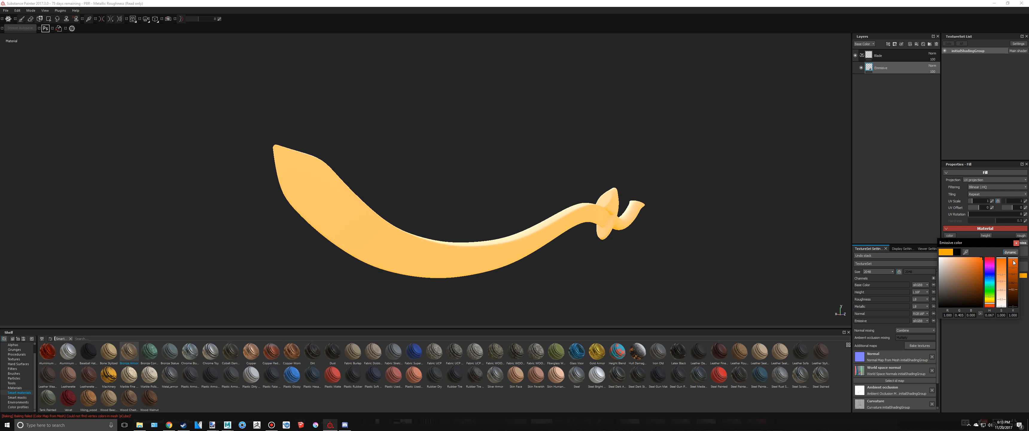
{"action": "left_click_drag", "start_coordinate": [1014, 262], "coordinate": [980, 263]}
{"action": "left_click", "coordinate": [972, 258]}
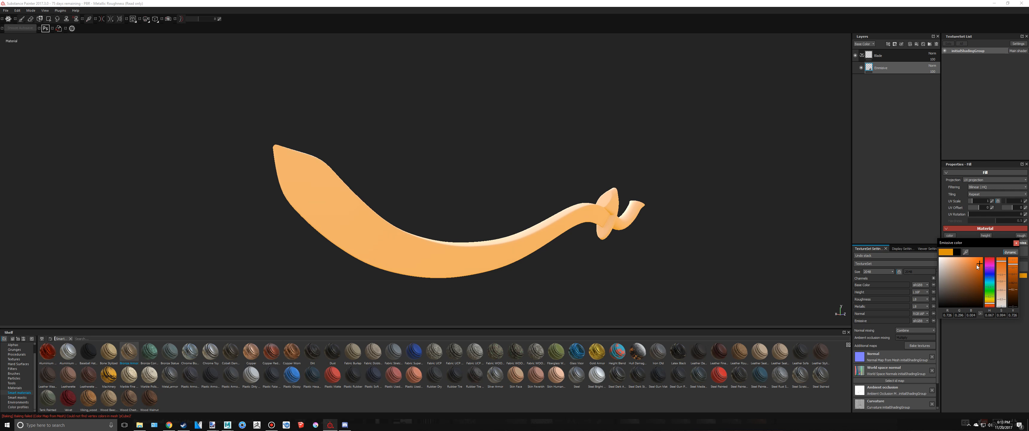
{"action": "left_click_drag", "start_coordinate": [737, 235], "coordinate": [659, 276], "text": "alt"}
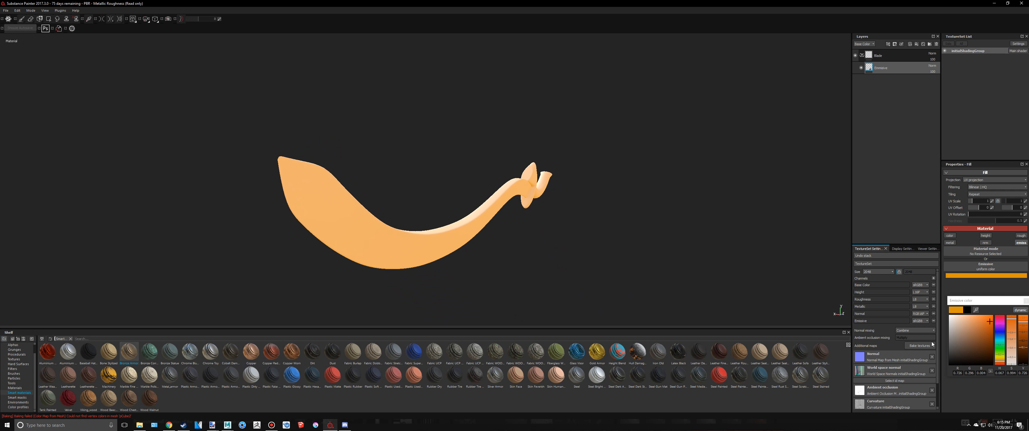
{"action": "left_click", "coordinate": [1025, 301]}
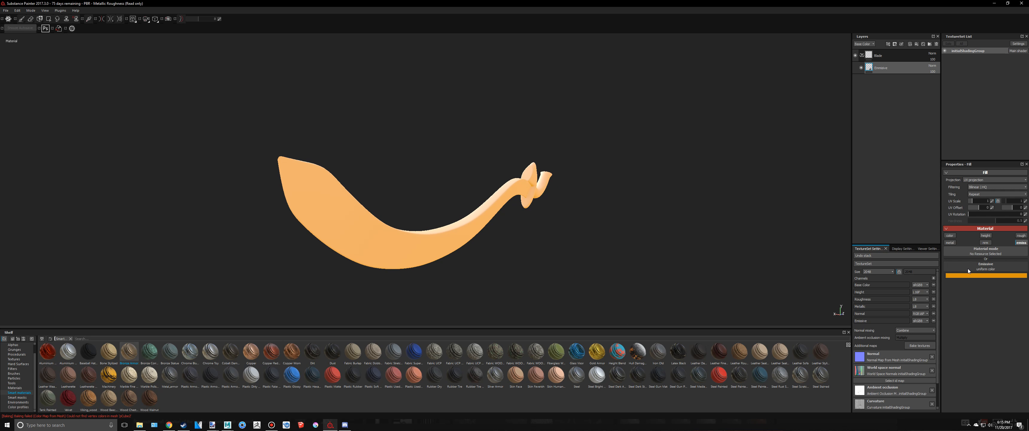
{"action": "left_click", "coordinate": [914, 249]}
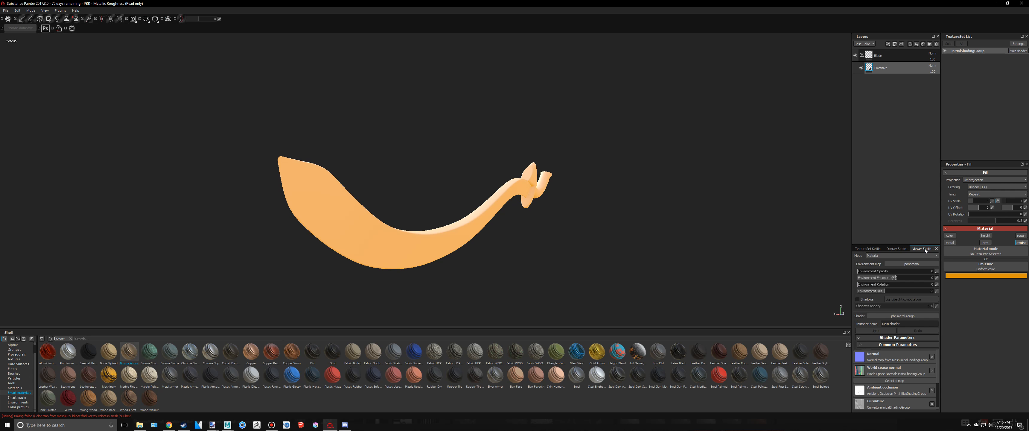
{"action": "left_click", "coordinate": [904, 249]}
{"action": "left_click", "coordinate": [882, 249]}
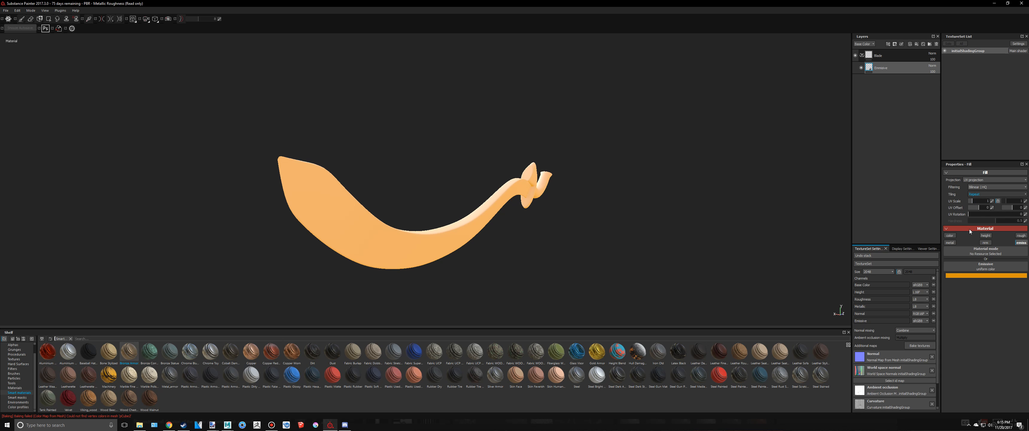
Step: Reopen the Emissive layer's colour picker, move it beside the sword and brighten the orange to full value
{"action": "left_click", "coordinate": [970, 276]}
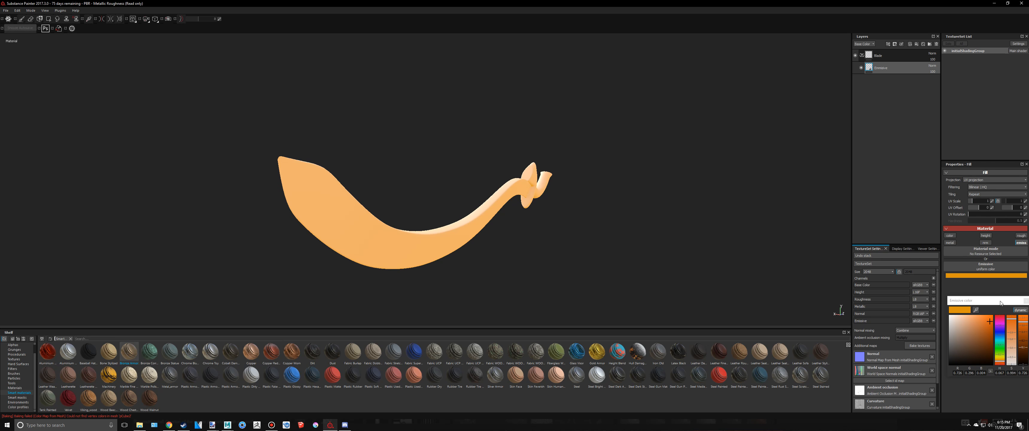
{"action": "left_click_drag", "start_coordinate": [999, 301], "coordinate": [744, 205]}
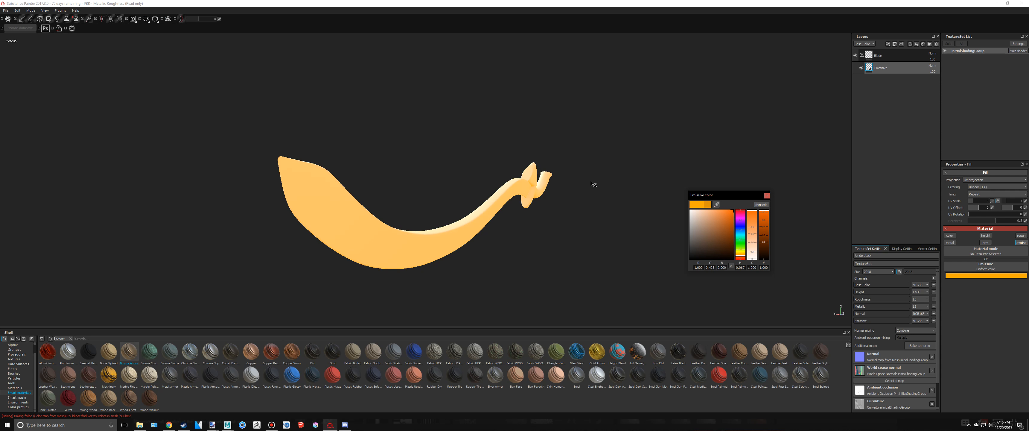
{"action": "left_click_drag", "start_coordinate": [593, 183], "coordinate": [618, 191], "text": "alt"}
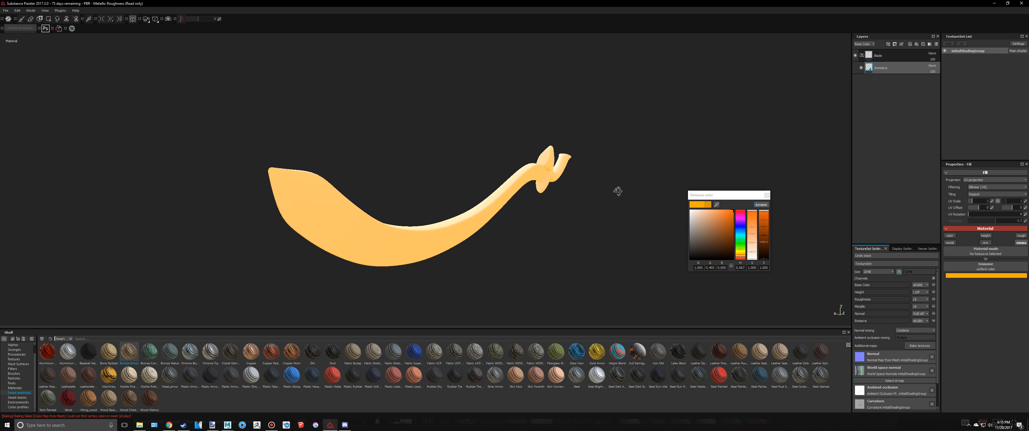
Step: Arrange Substance Painter and the Chrome reference image of the glowing sword side by side on the screen
{"action": "key", "text": "alt+Tab"}
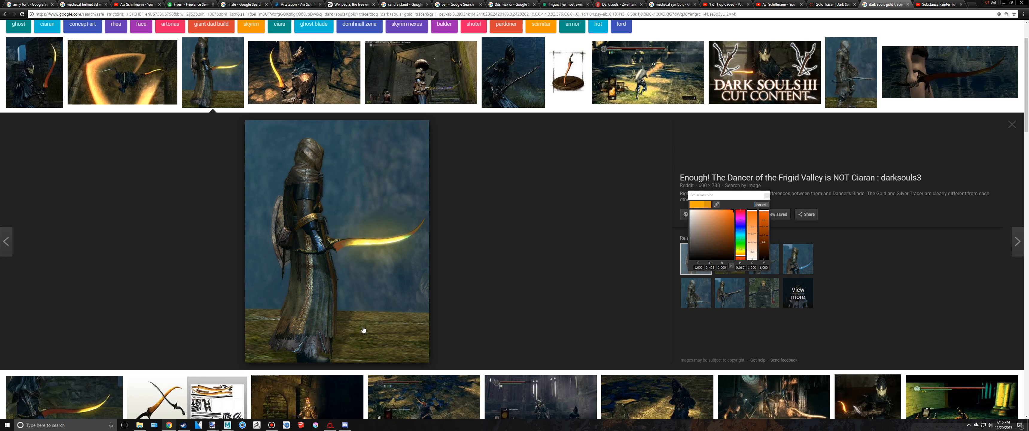
{"action": "left_click", "coordinate": [272, 425]}
{"action": "left_click", "coordinate": [491, 290]}
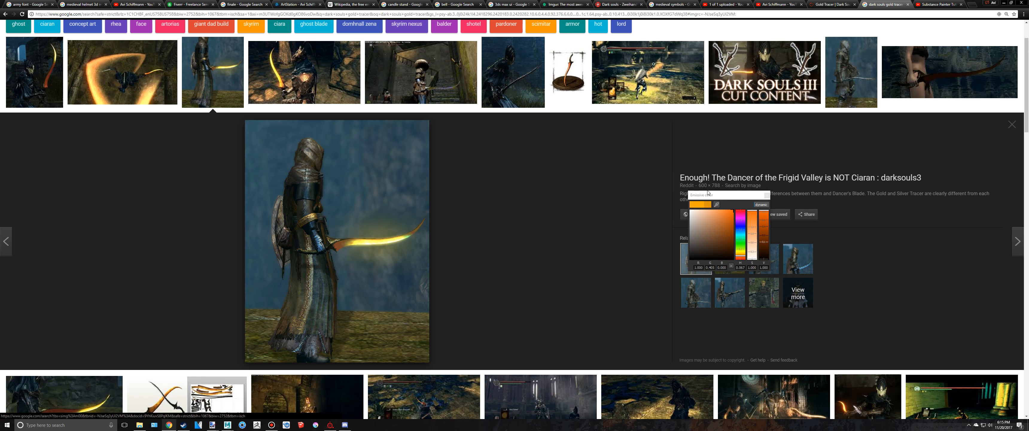
{"action": "left_click_drag", "start_coordinate": [709, 196], "coordinate": [676, 205]}
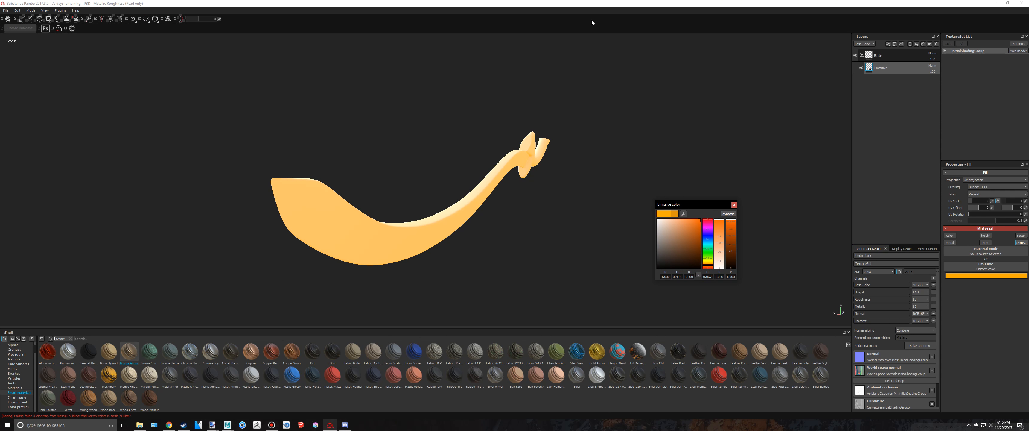
{"action": "left_click_drag", "start_coordinate": [580, 4], "coordinate": [1028, 6]}
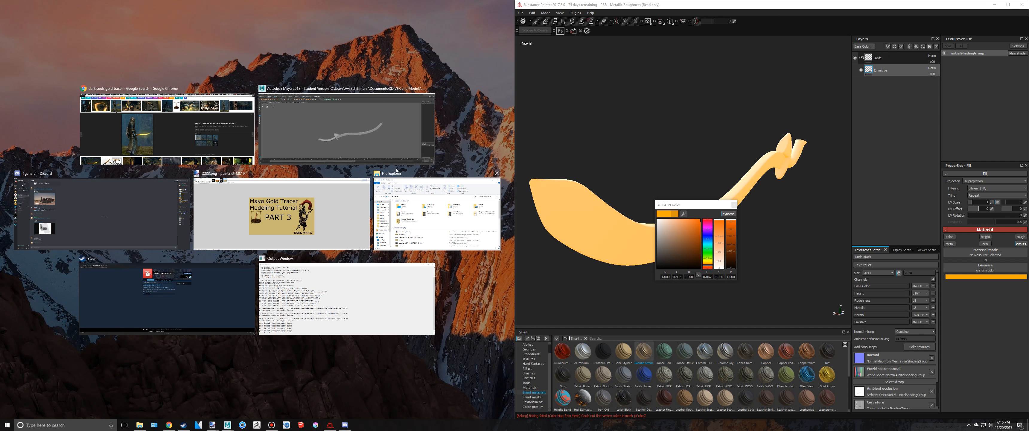
{"action": "left_click", "coordinate": [166, 142]}
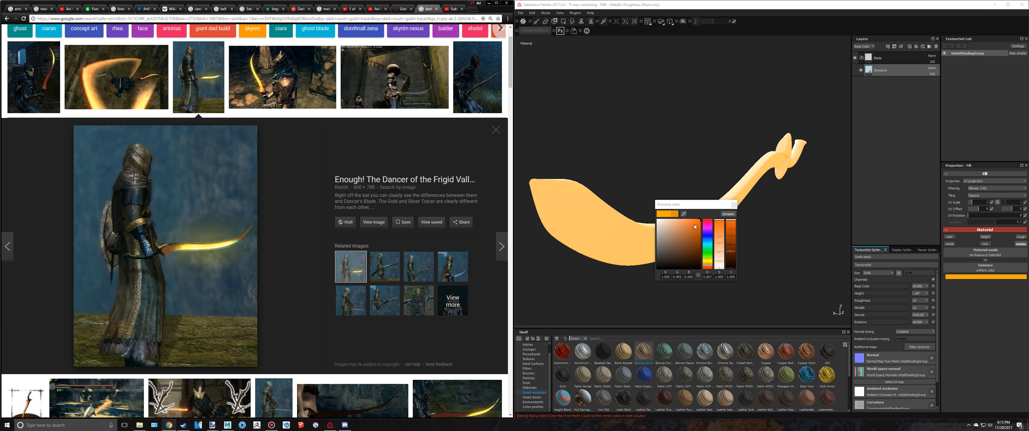
Step: Sample the pale yellow of the glowing blade in the reference image as the emissive colour and return to the maximized Substance Painter window
{"action": "left_click", "coordinate": [683, 214]}
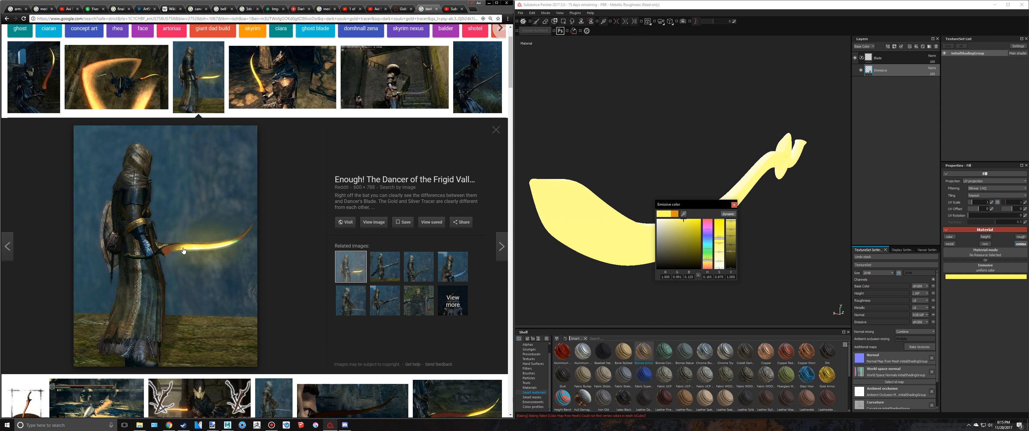
{"action": "double_click", "coordinate": [687, 3]}
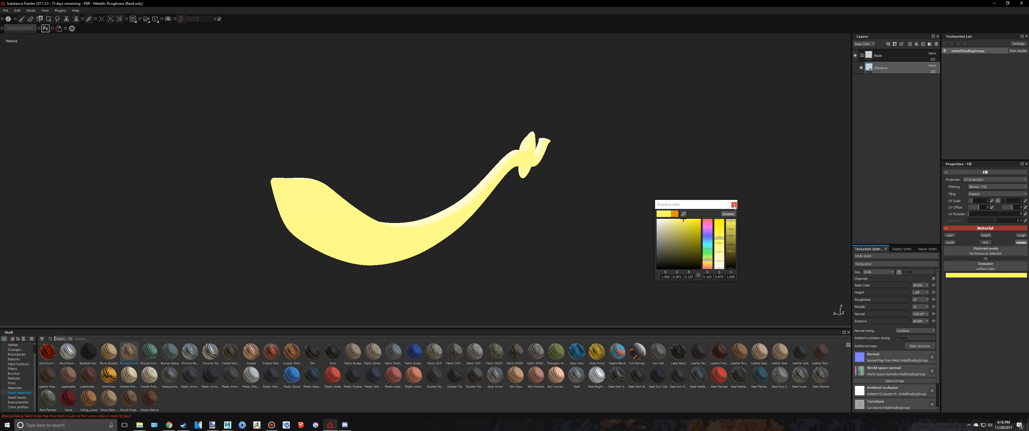
{"action": "left_click", "coordinate": [734, 205]}
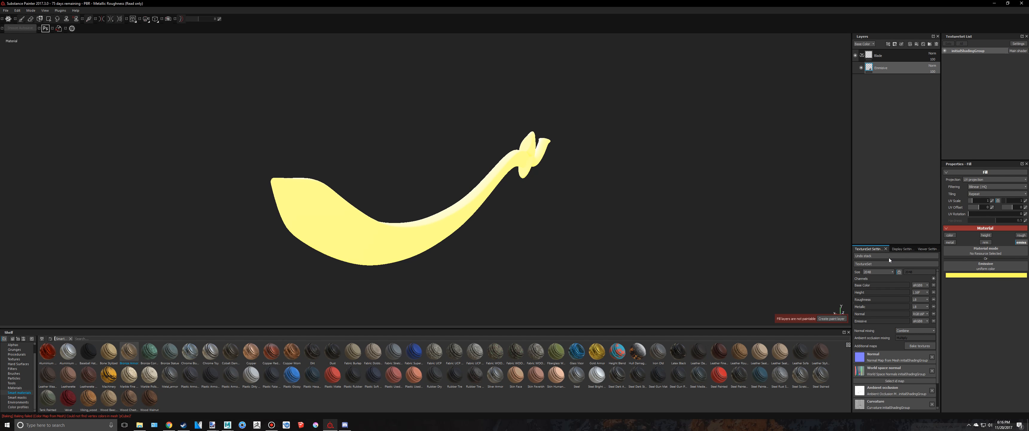
Step: Activate post effects in the display settings and enable the Glare effect
{"action": "left_click", "coordinate": [897, 250]}
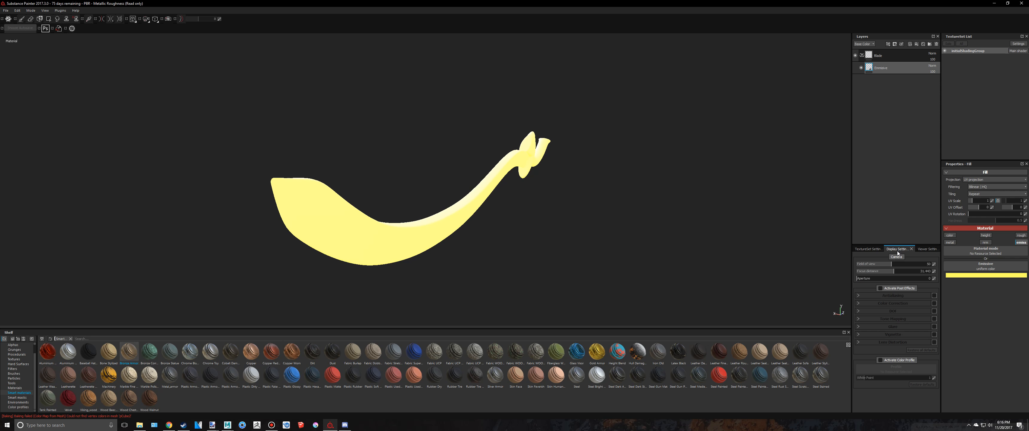
{"action": "left_click", "coordinate": [902, 287]}
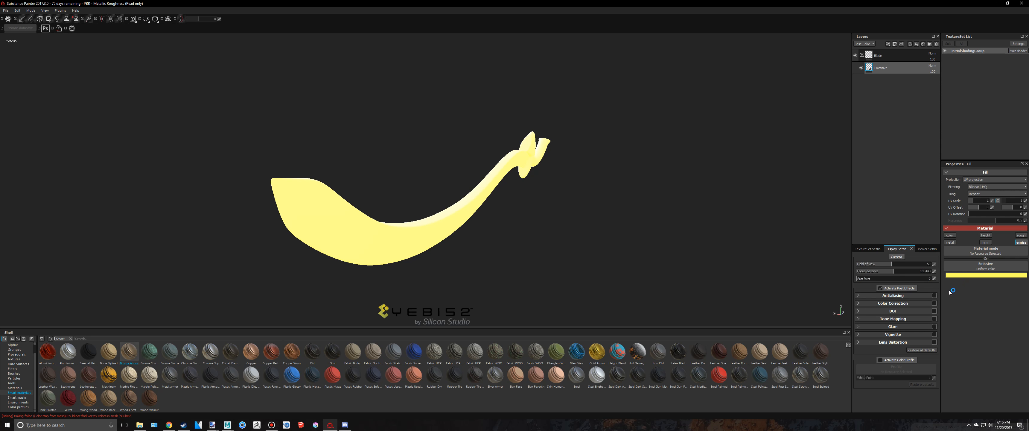
{"action": "left_click", "coordinate": [900, 327]}
{"action": "left_click", "coordinate": [931, 327]}
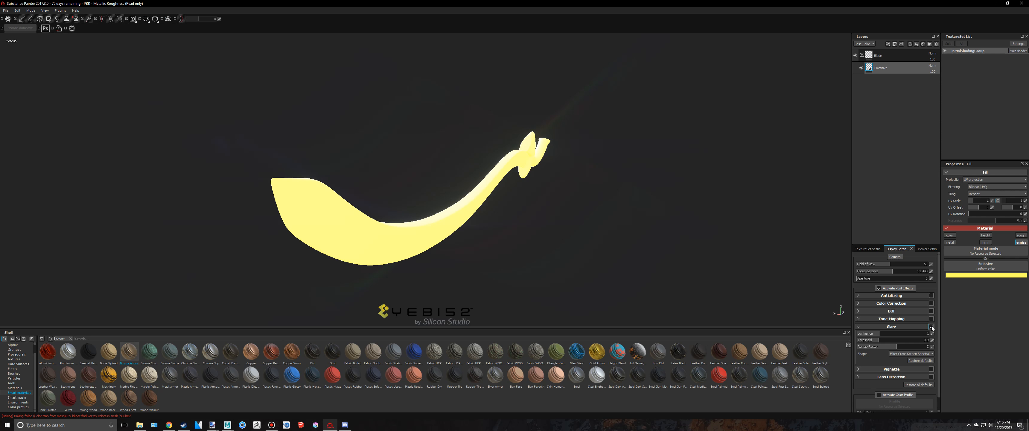
{"action": "left_click", "coordinate": [906, 327]}
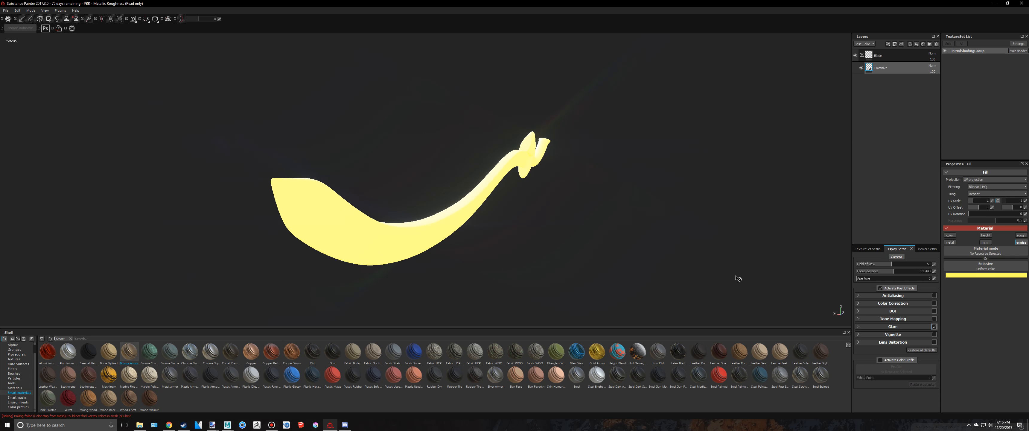
Step: Compare the sword's glow with Glare switched off and on from different angles, leaving the effect enabled
{"action": "mouse_move", "coordinate": [538, 235]}
{"action": "left_mouse_down", "text": "alt"}
{"action": "mouse_move", "coordinate": [497, 244]}
{"action": "mouse_move", "coordinate": [510, 245]}
{"action": "mouse_move", "coordinate": [471, 237]}
{"action": "mouse_move", "coordinate": [556, 225]}
{"action": "mouse_move", "coordinate": [507, 246]}
{"action": "left_mouse_up", "text": "alt"}
{"action": "left_click", "coordinate": [271, 428]}
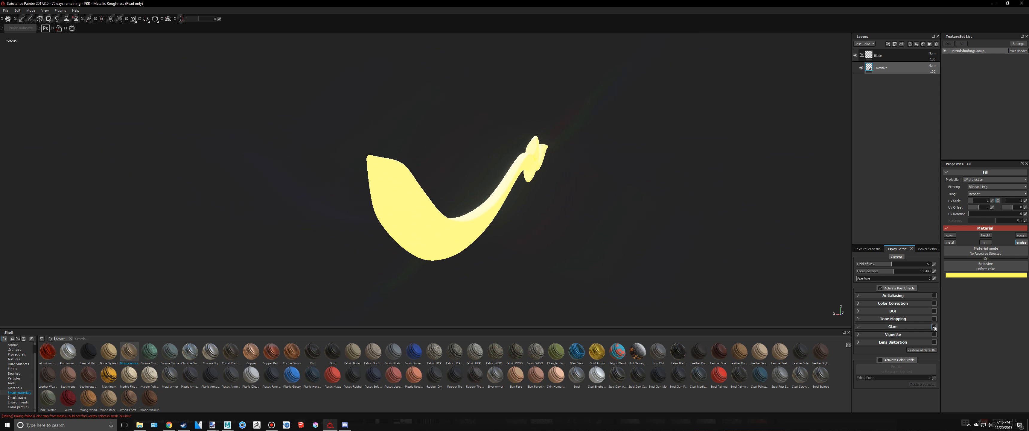
{"action": "left_click", "coordinate": [934, 326]}
{"action": "left_click", "coordinate": [934, 326]}
{"action": "left_click_drag", "start_coordinate": [580, 205], "coordinate": [577, 220], "text": "alt"}
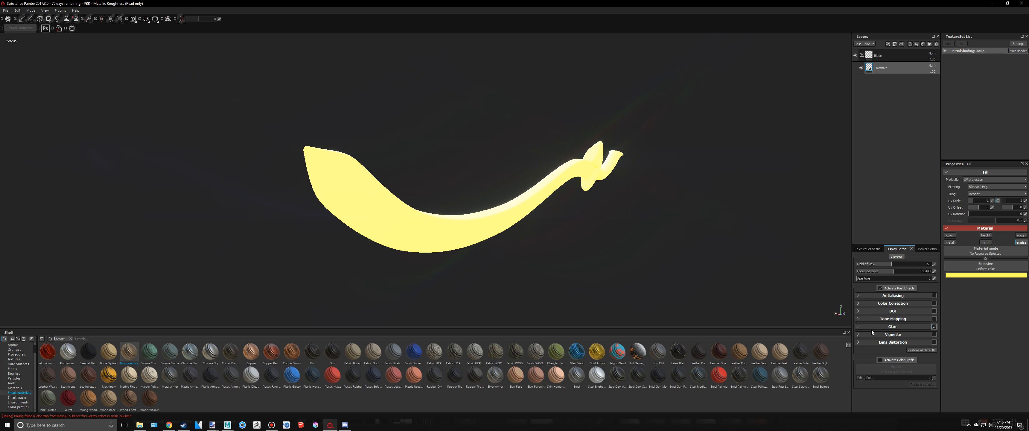
Step: Try an extreme glow by raising the Glare luminance and lowering its threshold to the minimum
{"action": "left_click", "coordinate": [893, 326]}
{"action": "scroll", "coordinate": [886, 322], "scroll_direction": "down", "scroll_amount": 1}
{"action": "left_click_drag", "start_coordinate": [886, 322], "coordinate": [925, 323]}
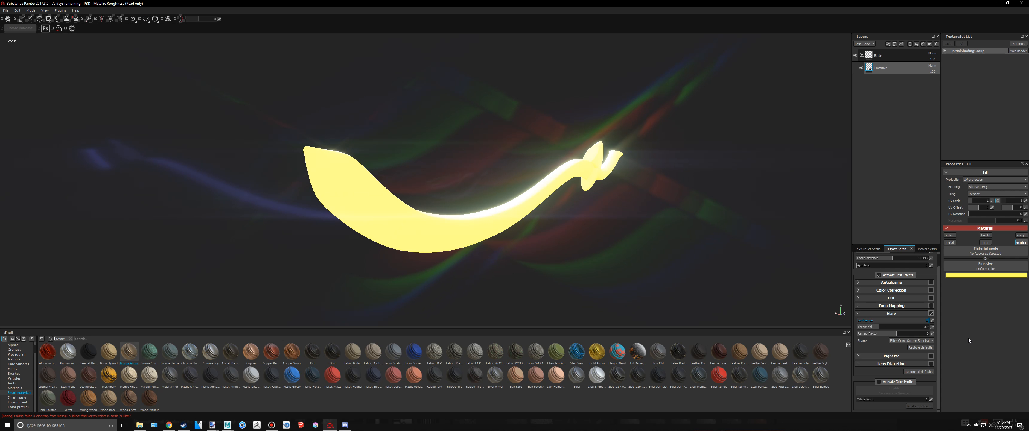
{"action": "type", "text": "10"}
{"action": "left_click_drag", "start_coordinate": [940, 328], "coordinate": [844, 330]}
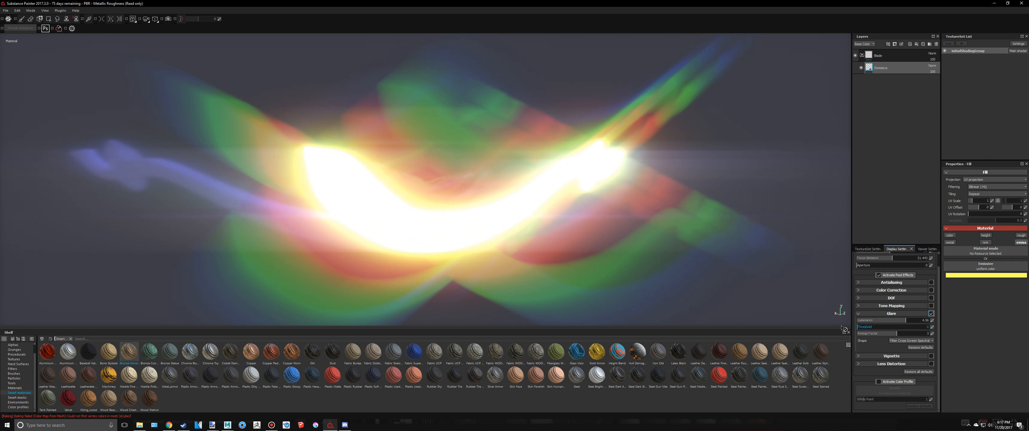
{"action": "left_click_drag", "start_coordinate": [650, 237], "coordinate": [673, 271], "text": "alt"}
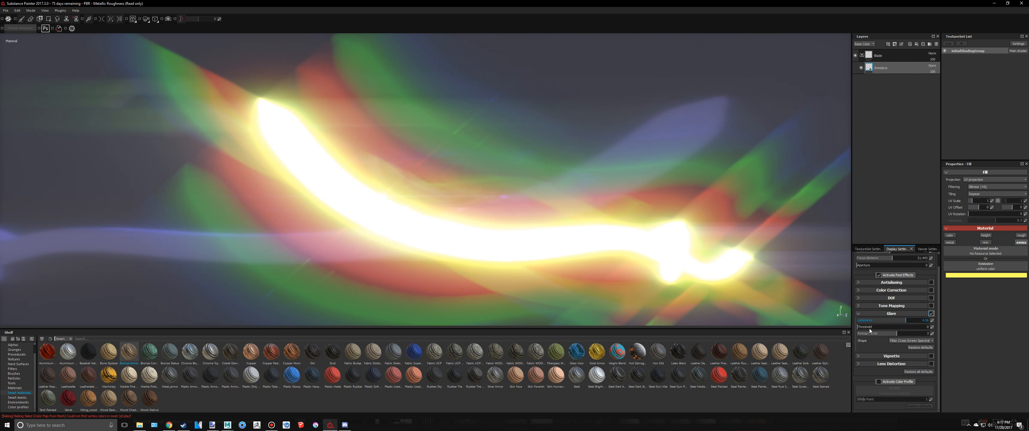
Step: Undo the last layer change, then raise the Glare threshold and luminance and check the highlights from another angle
{"action": "mouse_move", "coordinate": [895, 334]}
{"action": "left_mouse_down"}
{"action": "mouse_move", "coordinate": [948, 340]}
{"action": "mouse_move", "coordinate": [896, 333]}
{"action": "left_mouse_up"}
{"action": "key", "text": "ctrl+z"}
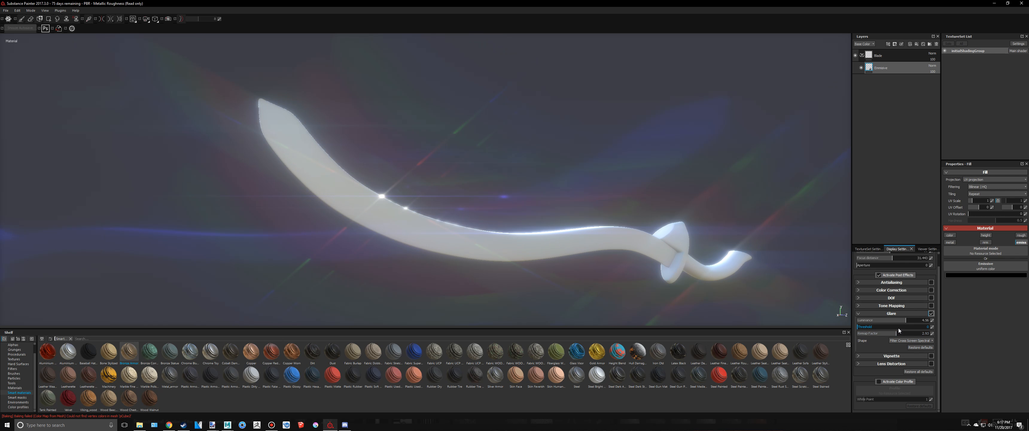
{"action": "left_click_drag", "start_coordinate": [901, 327], "coordinate": [881, 326]}
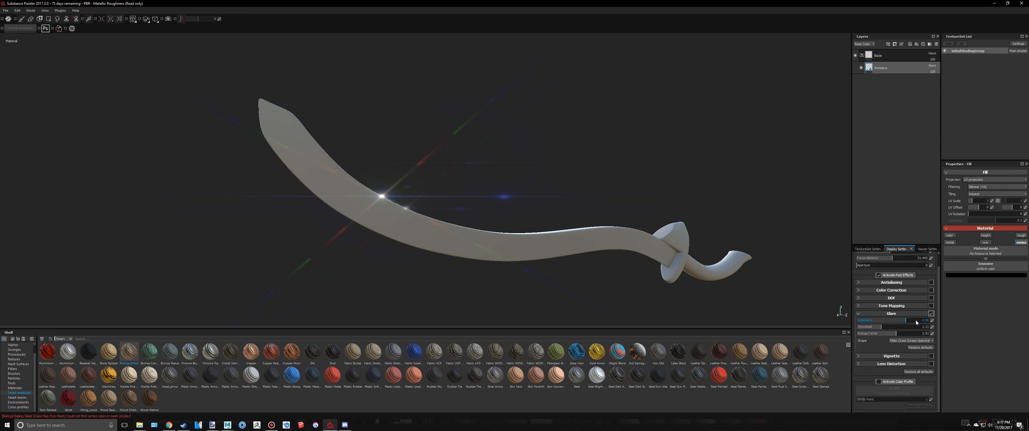
{"action": "left_click", "coordinate": [916, 321]}
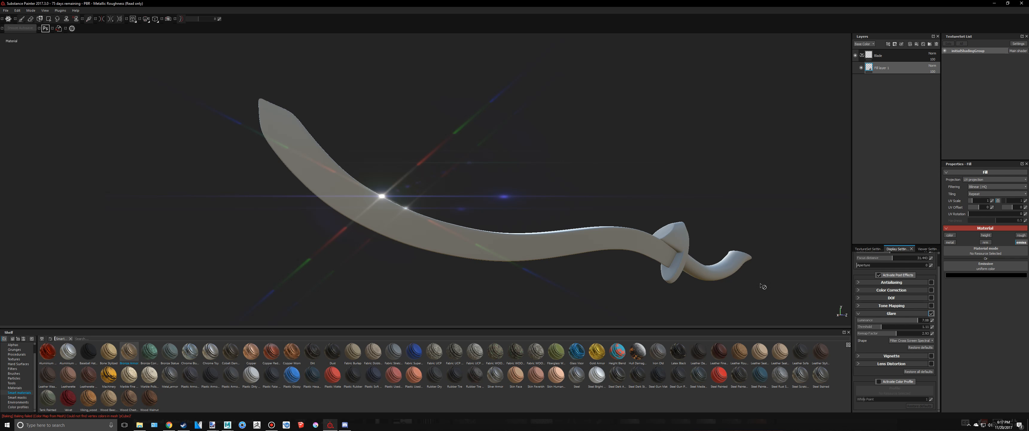
{"action": "mouse_move", "coordinate": [763, 286]}
{"action": "left_mouse_down", "text": "alt"}
{"action": "mouse_move", "coordinate": [668, 271]}
{"action": "mouse_move", "coordinate": [710, 288]}
{"action": "mouse_move", "coordinate": [813, 277]}
{"action": "mouse_move", "coordinate": [554, 245]}
{"action": "mouse_move", "coordinate": [485, 269]}
{"action": "mouse_move", "coordinate": [414, 281]}
{"action": "mouse_move", "coordinate": [402, 270]}
{"action": "mouse_move", "coordinate": [475, 185]}
{"action": "mouse_move", "coordinate": [499, 258]}
{"action": "mouse_move", "coordinate": [619, 269]}
{"action": "mouse_move", "coordinate": [586, 272]}
{"action": "mouse_move", "coordinate": [543, 237]}
{"action": "left_mouse_up", "text": "alt"}
{"action": "left_click_drag", "start_coordinate": [747, 225], "coordinate": [768, 226], "text": "alt"}
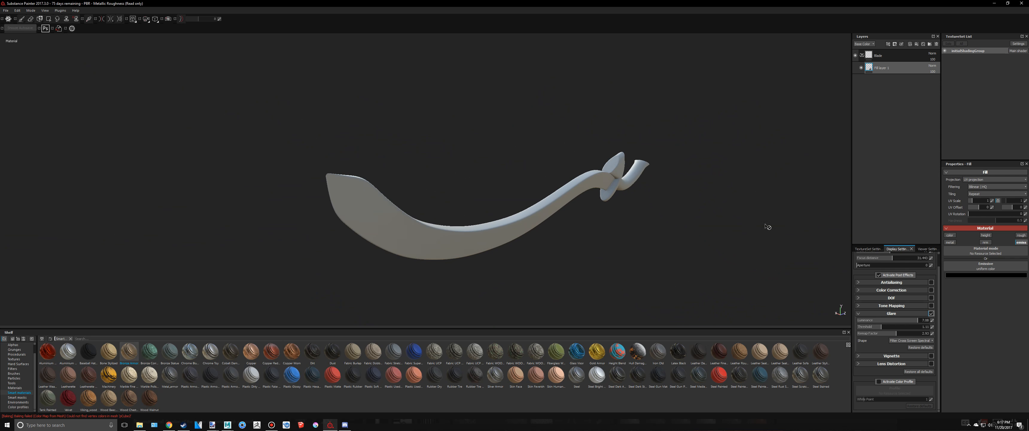
Step: Set the fill layer's emissive colour to a golden yellow and lower the Glare threshold to strengthen the glow
{"action": "left_click", "coordinate": [965, 275]}
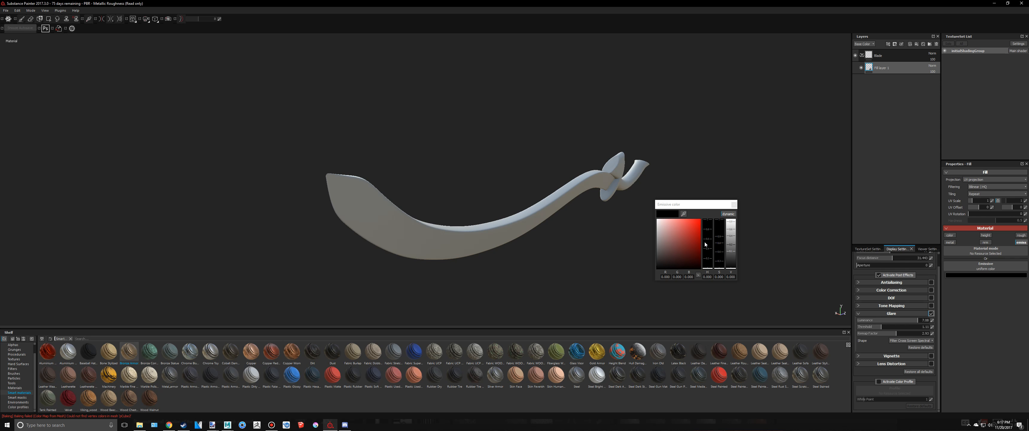
{"action": "left_click_drag", "start_coordinate": [697, 225], "coordinate": [704, 208]}
{"action": "left_click_drag", "start_coordinate": [708, 256], "coordinate": [710, 266]}
{"action": "left_click", "coordinate": [733, 205]}
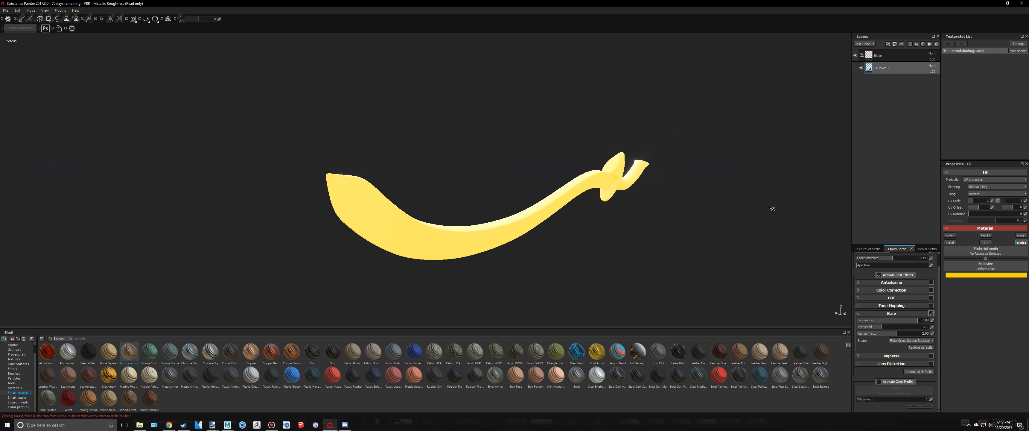
{"action": "left_click_drag", "start_coordinate": [771, 208], "coordinate": [798, 262], "text": "alt"}
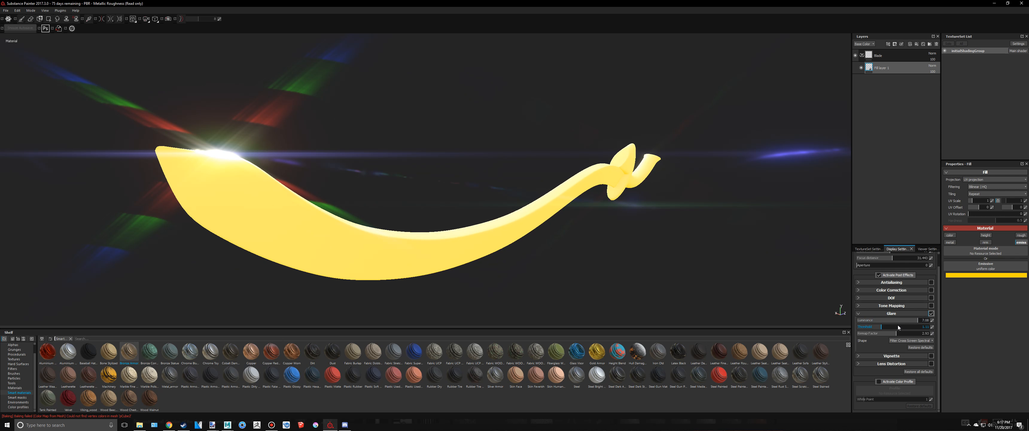
{"action": "left_click_drag", "start_coordinate": [898, 325], "coordinate": [876, 326]}
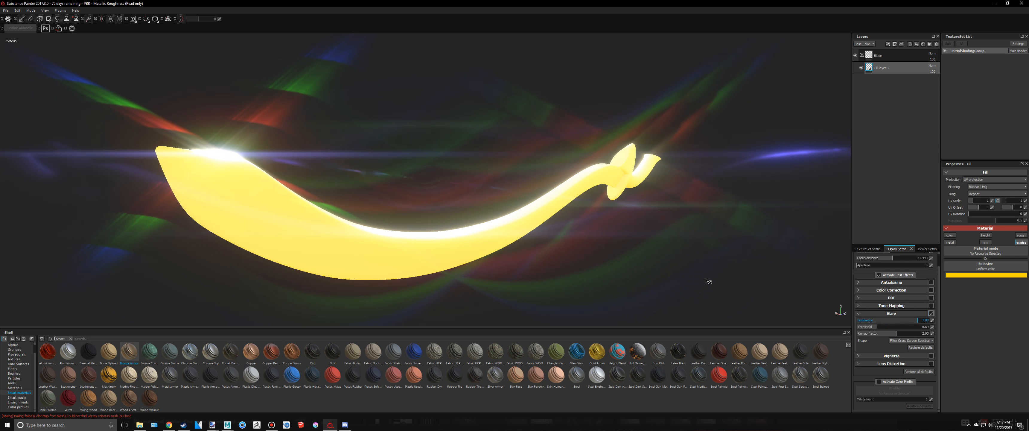
{"action": "mouse_move", "coordinate": [707, 281]}
{"action": "left_mouse_down", "text": "alt"}
{"action": "mouse_move", "coordinate": [607, 232]}
{"action": "mouse_move", "coordinate": [617, 245]}
{"action": "left_mouse_up", "text": "alt"}
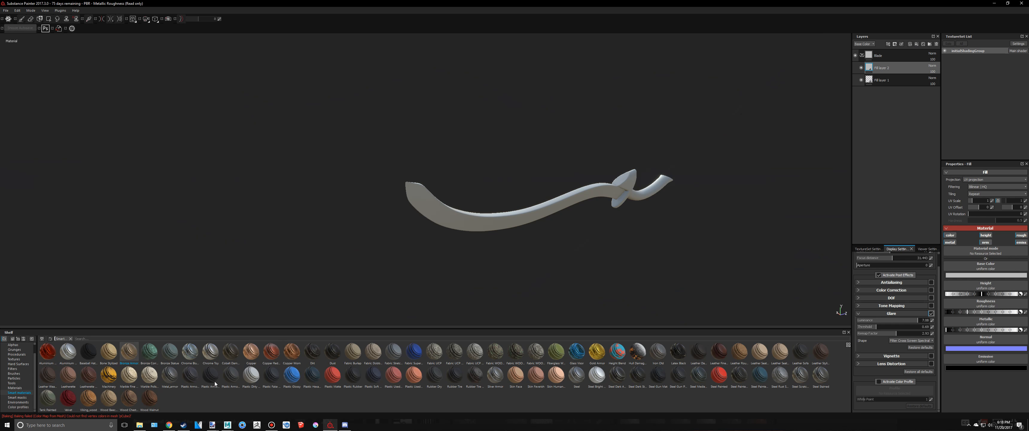
Step: Apply the Steel Rough material from the shelf to Fill layer 2 and check it on the sword
{"action": "left_click", "coordinate": [15, 388]}
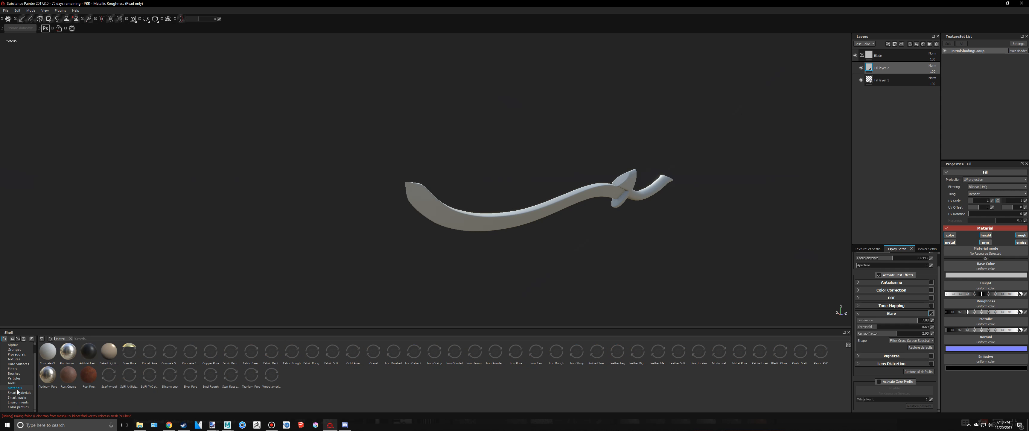
{"action": "left_click", "coordinate": [212, 377]}
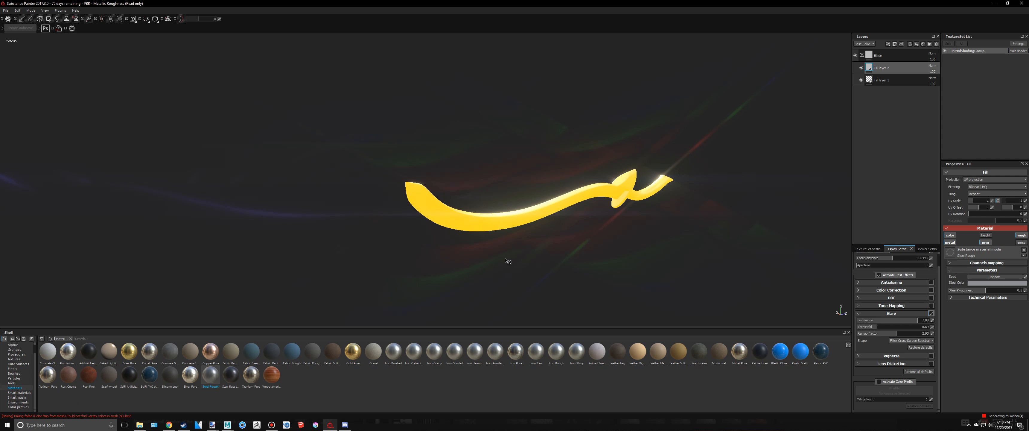
{"action": "scroll", "coordinate": [618, 230], "scroll_direction": "up", "scroll_amount": 4}
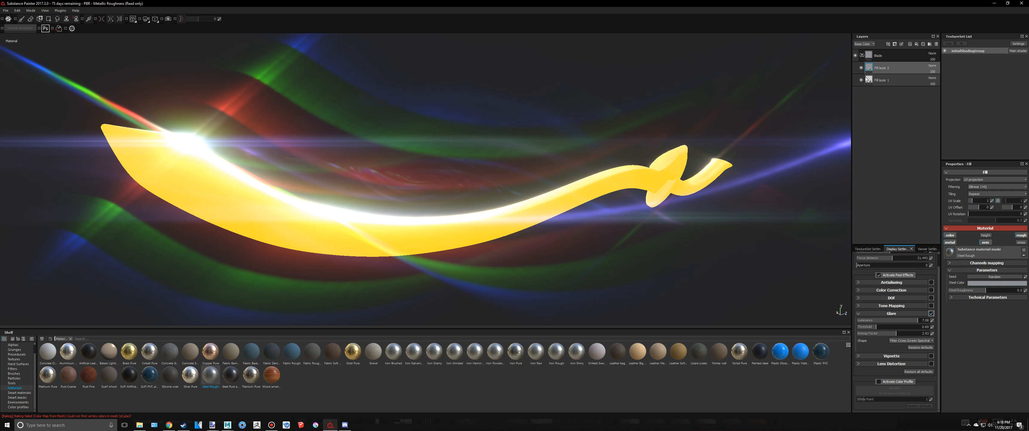
{"action": "left_click", "coordinate": [861, 68]}
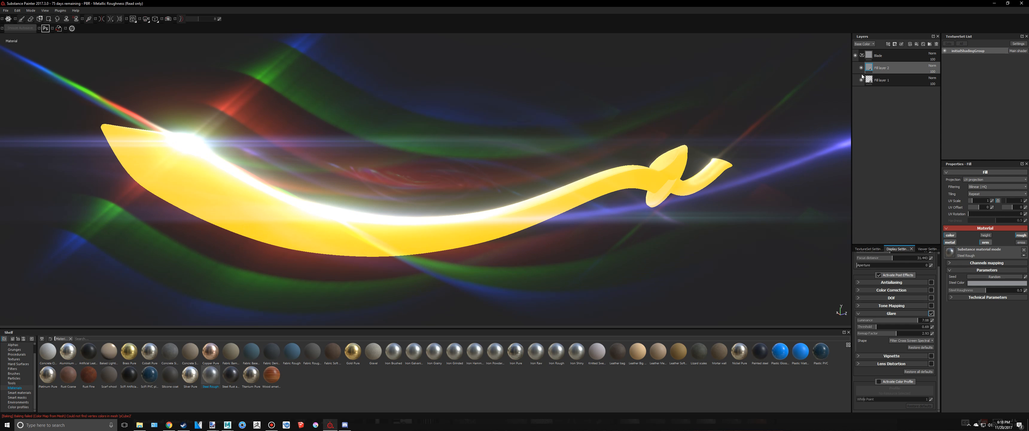
{"action": "mouse_move", "coordinate": [653, 213]}
{"action": "left_mouse_down", "text": "alt"}
{"action": "mouse_move", "coordinate": [510, 230]}
{"action": "mouse_move", "coordinate": [527, 192]}
{"action": "mouse_move", "coordinate": [612, 191]}
{"action": "left_mouse_up", "text": "alt"}
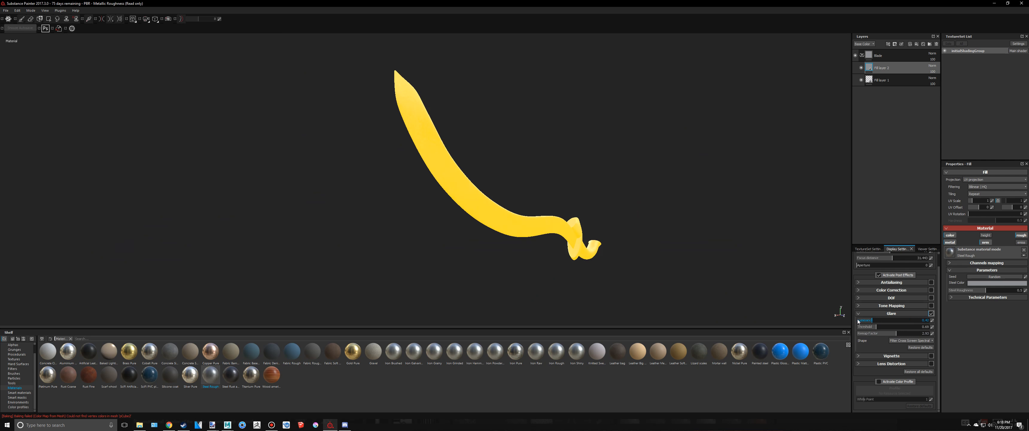
Step: Set the Glare luminance to about 5.2 and view the whole sword
{"action": "left_click_drag", "start_coordinate": [865, 321], "coordinate": [907, 325]}
{"action": "scroll", "coordinate": [720, 149], "scroll_direction": "down", "scroll_amount": 3}
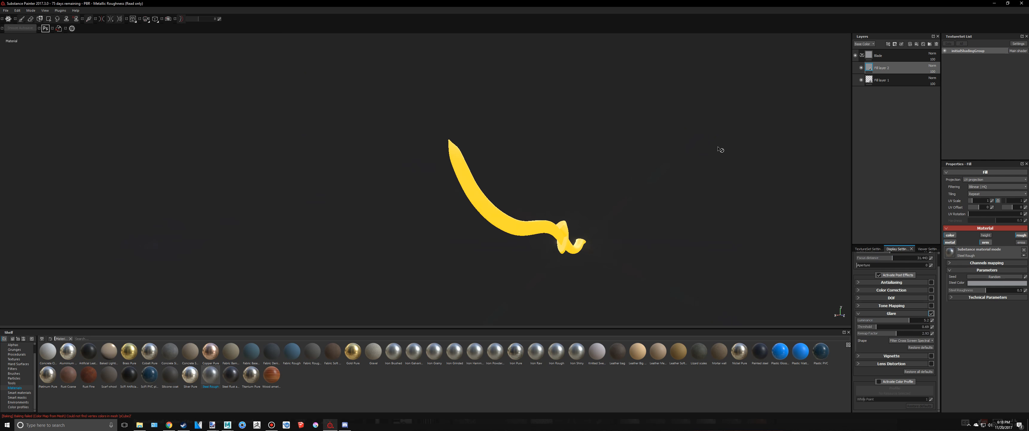
{"action": "left_click_drag", "start_coordinate": [720, 149], "coordinate": [715, 165], "text": "alt"}
Step: Hide the emissive Fill layer 1 to inspect the steel material up close, then show the layer again
{"action": "left_click", "coordinate": [861, 80]}
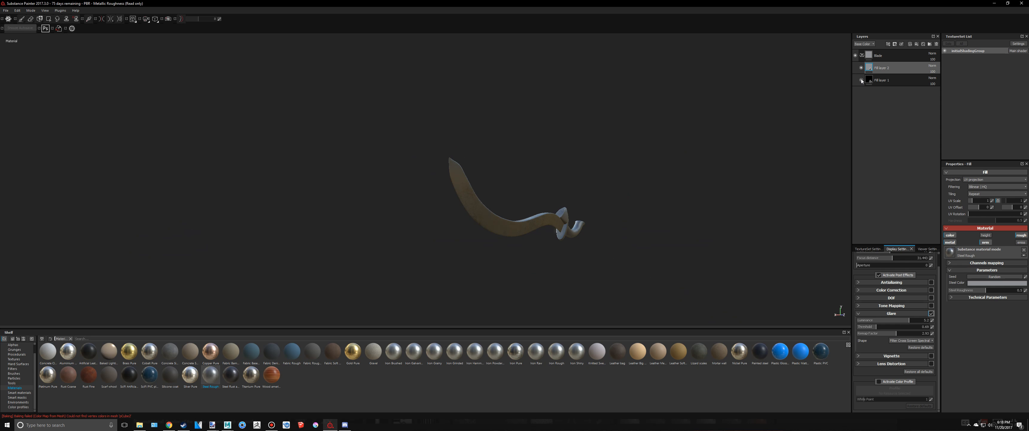
{"action": "left_click", "coordinate": [862, 80]}
{"action": "scroll", "coordinate": [586, 190], "scroll_direction": "up", "scroll_amount": 5}
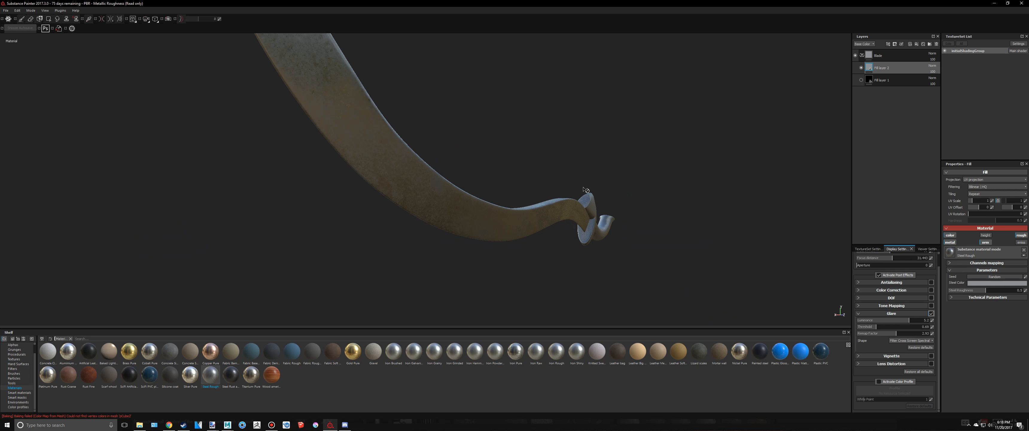
{"action": "left_click_drag", "start_coordinate": [565, 192], "coordinate": [852, 137], "text": "alt"}
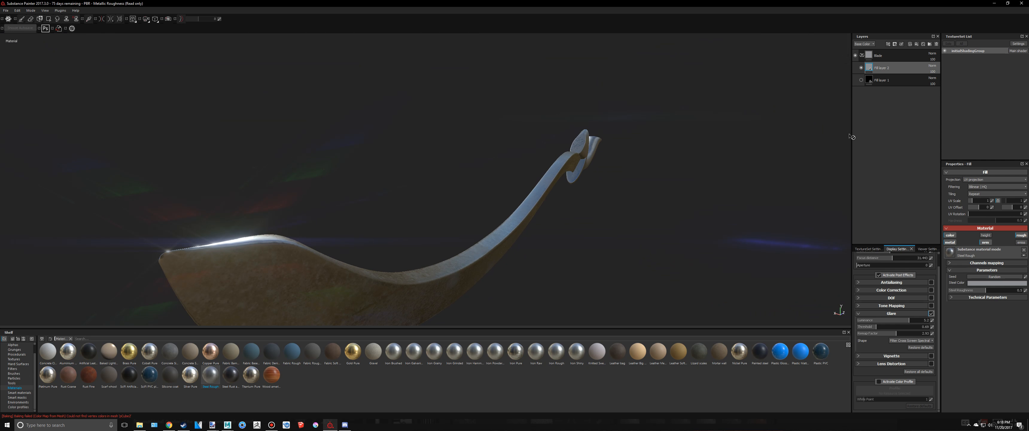
{"action": "left_click", "coordinate": [861, 80]}
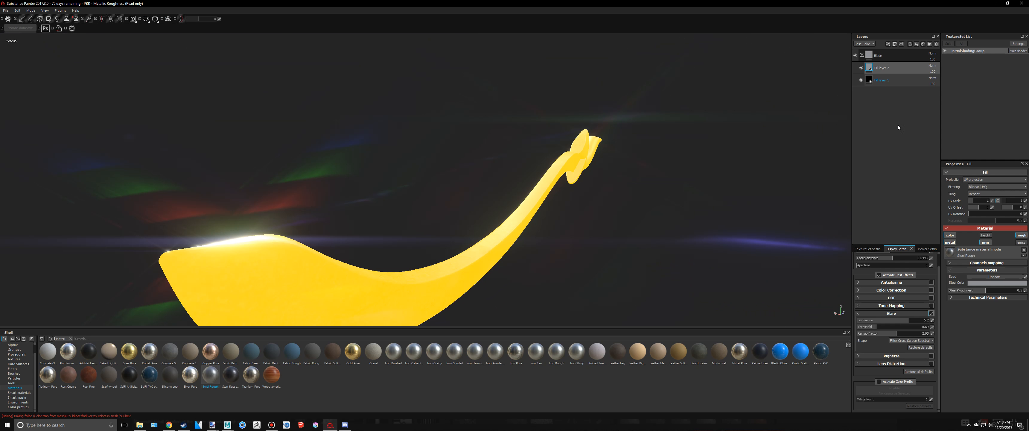
Step: Darken Fill layer 1's emissive colour to a muted gold and raise the Glare threshold
{"action": "left_click", "coordinate": [998, 275]}
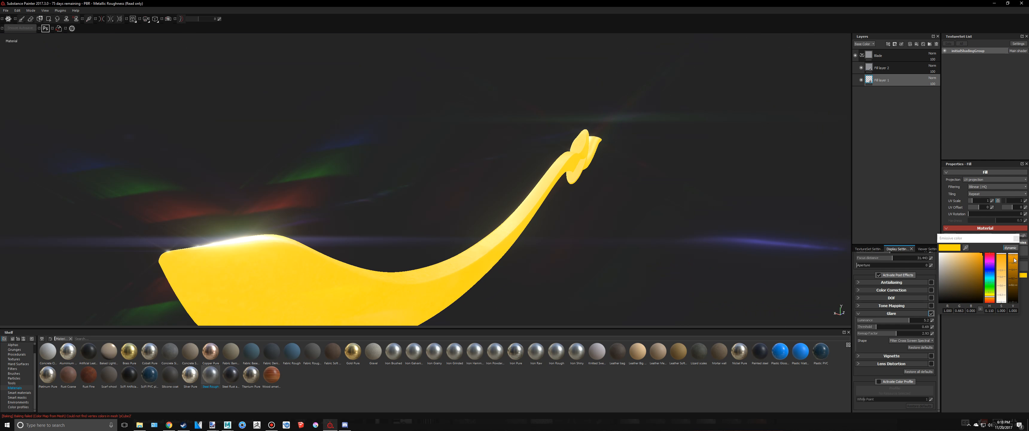
{"action": "left_click_drag", "start_coordinate": [982, 264], "coordinate": [981, 272]}
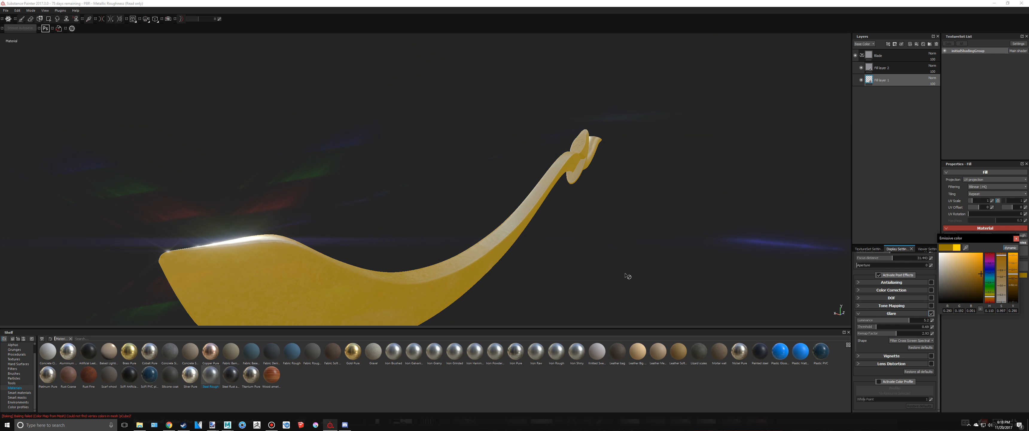
{"action": "mouse_move", "coordinate": [627, 276]}
{"action": "left_mouse_down", "text": "alt"}
{"action": "mouse_move", "coordinate": [188, 111]}
{"action": "mouse_move", "coordinate": [477, 209]}
{"action": "mouse_move", "coordinate": [365, 271]}
{"action": "left_mouse_up", "text": "alt"}
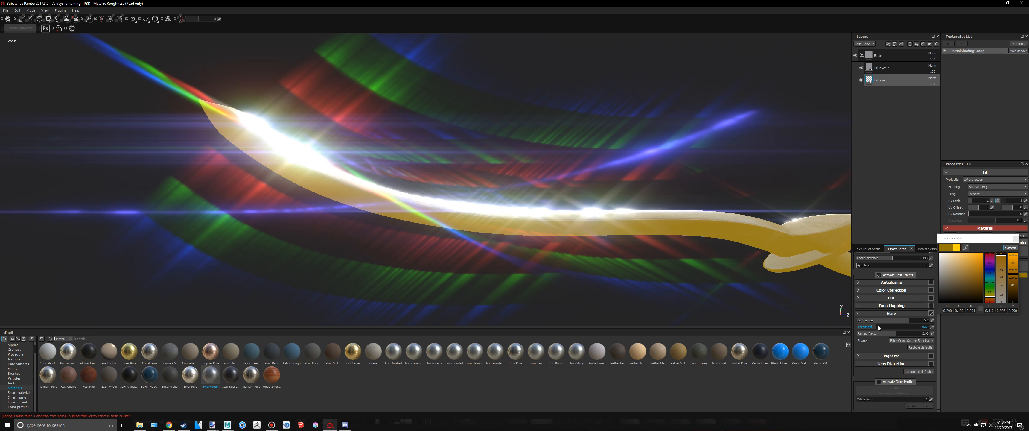
{"action": "left_click_drag", "start_coordinate": [882, 327], "coordinate": [902, 333]}
{"action": "left_click", "coordinate": [1017, 239]}
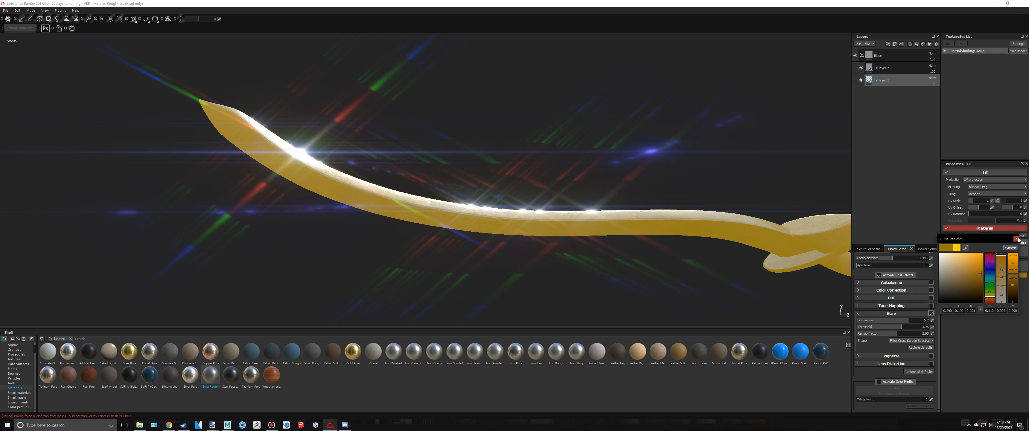
Step: Turn off the Glare effect and view the sword without it
{"action": "left_click", "coordinate": [932, 313]}
{"action": "left_click_drag", "start_coordinate": [583, 237], "coordinate": [327, 227], "text": "alt"}
{"action": "scroll", "coordinate": [528, 245], "scroll_direction": "up", "scroll_amount": 3}
{"action": "scroll", "coordinate": [336, 209], "scroll_direction": "down", "scroll_amount": 3}
Step: Examine the blade's glow in the Chrome reference image and return to Substance Painter to frame the whole sword
{"action": "key", "text": "alt+Tab"}
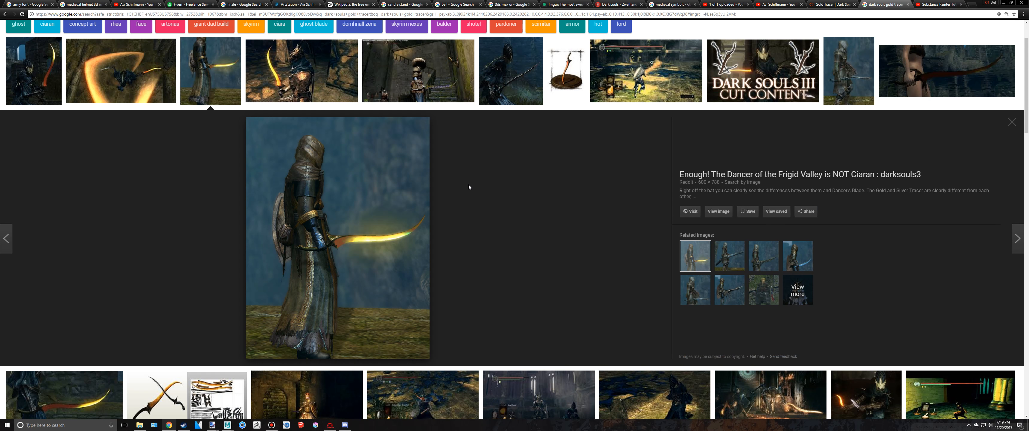
{"action": "scroll", "coordinate": [472, 187], "scroll_direction": "down", "scroll_amount": 2}
{"action": "scroll", "coordinate": [400, 234], "scroll_direction": "up", "scroll_amount": 2}
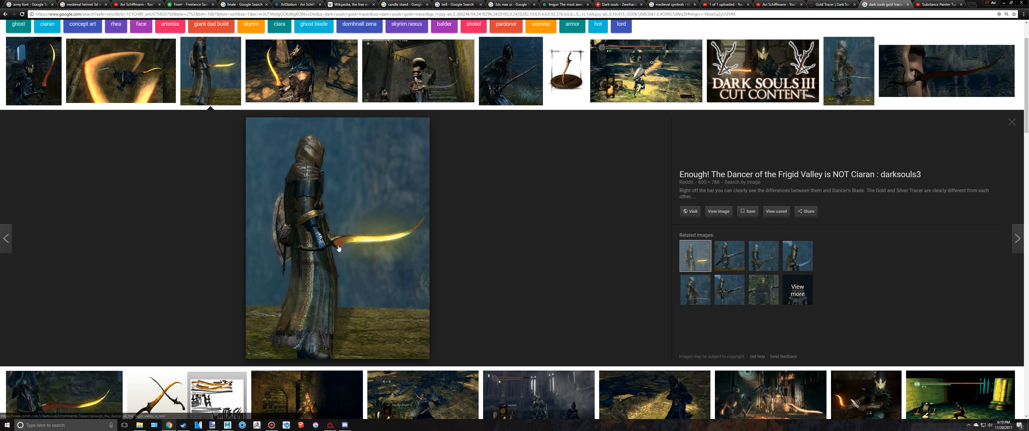
{"action": "scroll", "coordinate": [407, 236], "scroll_direction": "down", "scroll_amount": 3}
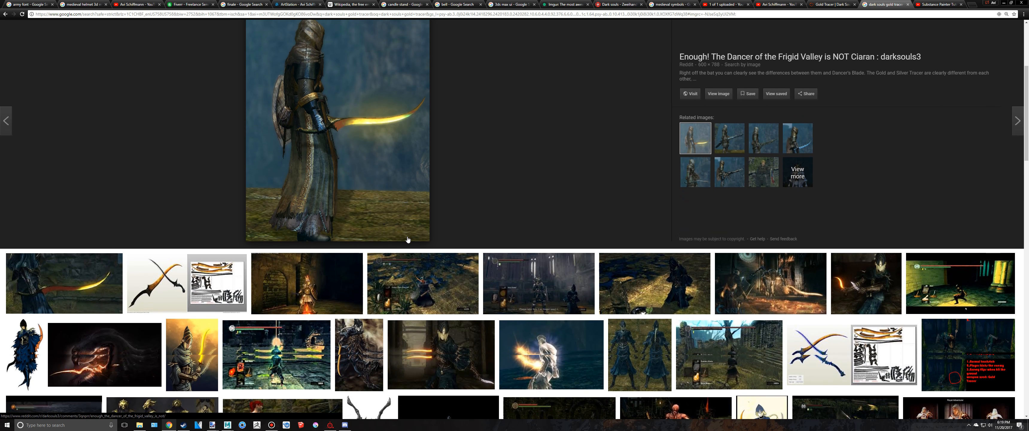
{"action": "key", "text": "alt+Tab"}
{"action": "left_click_drag", "start_coordinate": [511, 267], "coordinate": [591, 204], "text": "alt"}
{"action": "scroll", "coordinate": [591, 204], "scroll_direction": "down", "scroll_amount": 2}
{"action": "scroll", "coordinate": [599, 224], "scroll_direction": "up", "scroll_amount": 2}
{"action": "middle_click_drag", "start_coordinate": [599, 224], "coordinate": [492, 213], "text": "alt"}
{"action": "left_click_drag", "start_coordinate": [492, 213], "coordinate": [417, 218], "text": "alt"}
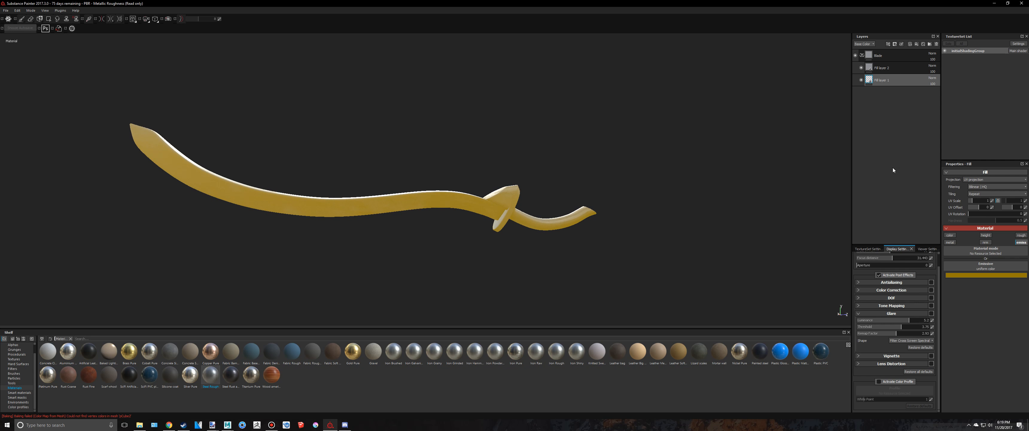
Step: Add a black mask to the Base folder and reveal only the blade with the Polygon Fill tool
{"action": "right_click", "coordinate": [879, 56]}
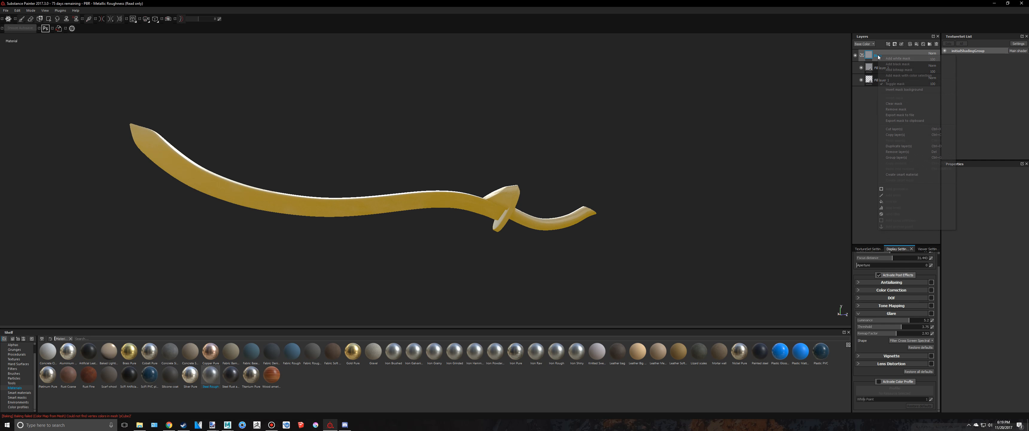
{"action": "left_click", "coordinate": [898, 64]}
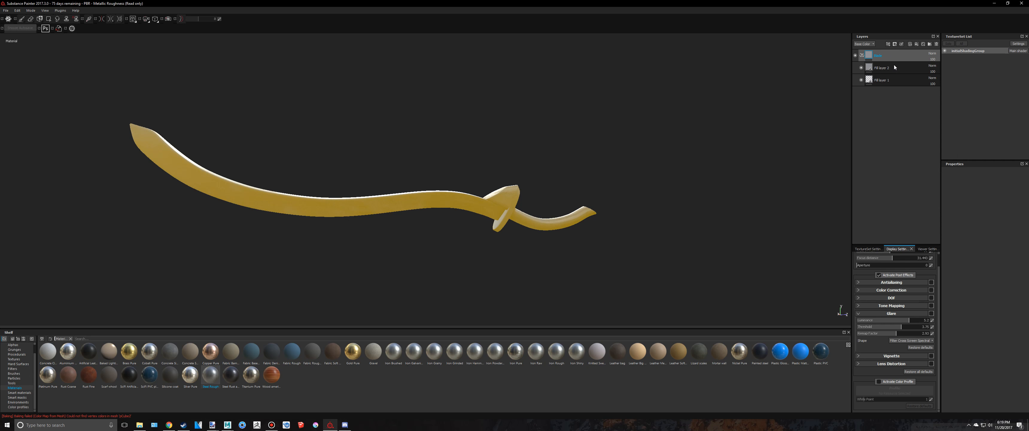
{"action": "left_click", "coordinate": [49, 19]}
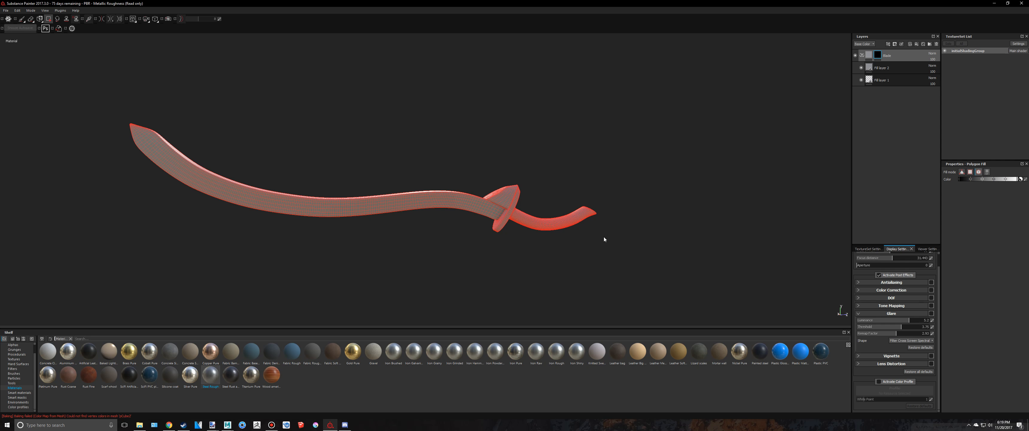
{"action": "left_click", "coordinate": [424, 198]}
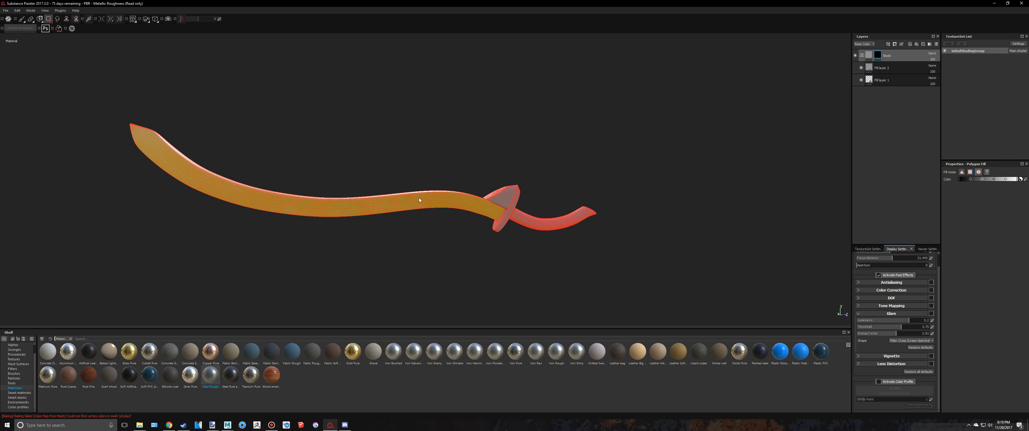
Step: Inspect the sword's guard and handle, browse the Gold Tracer reference images in Chrome, and return to Substance Painter
{"action": "scroll", "coordinate": [241, 147], "scroll_direction": "up", "scroll_amount": 3}
{"action": "left_click", "coordinate": [25, 20]}
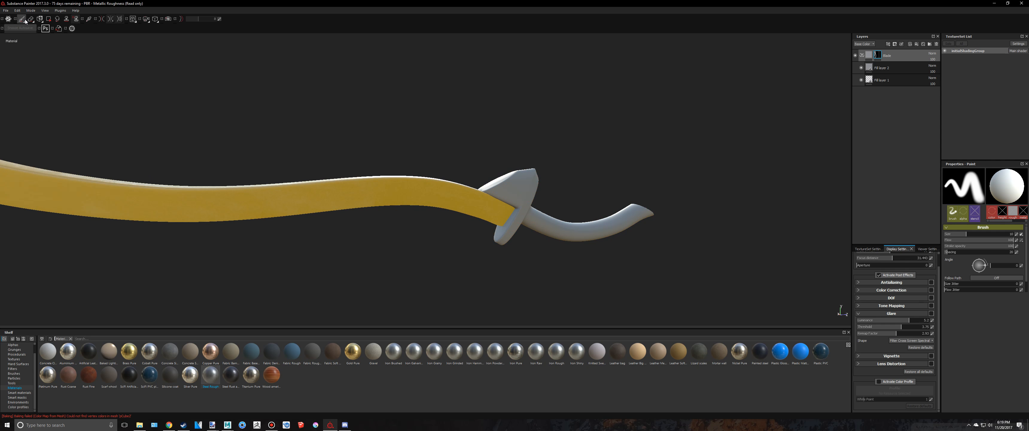
{"action": "middle_click_drag", "start_coordinate": [382, 182], "coordinate": [519, 183], "text": "alt"}
{"action": "left_click_drag", "start_coordinate": [519, 184], "coordinate": [384, 299], "text": "alt"}
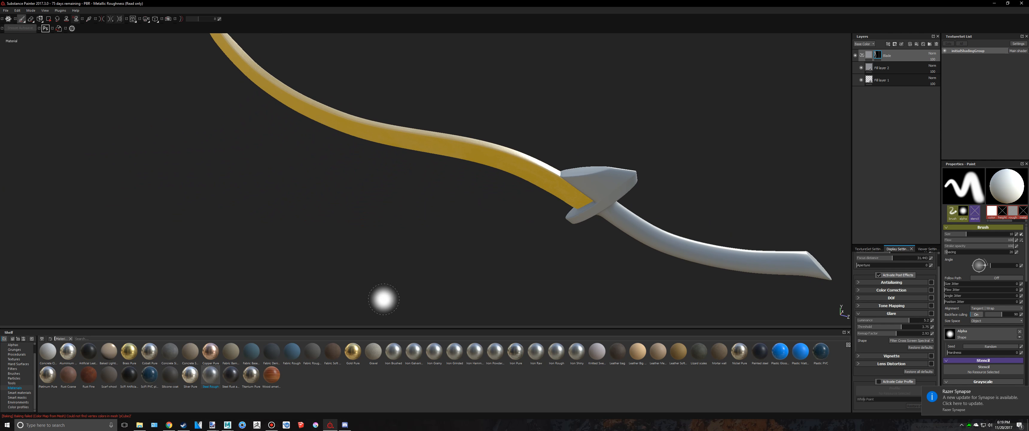
{"action": "left_click", "coordinate": [169, 424]}
{"action": "scroll", "coordinate": [334, 276], "scroll_direction": "up", "scroll_amount": 3}
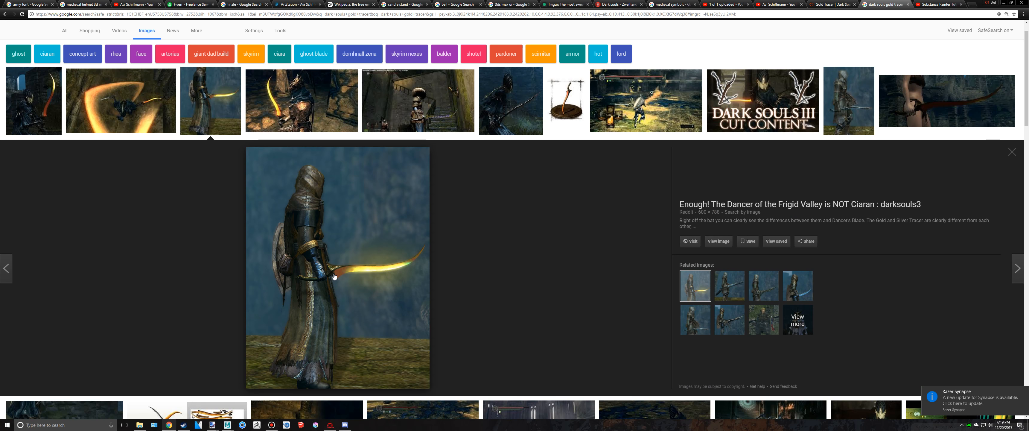
{"action": "left_click", "coordinate": [307, 125]}
{"action": "left_click", "coordinate": [397, 105]}
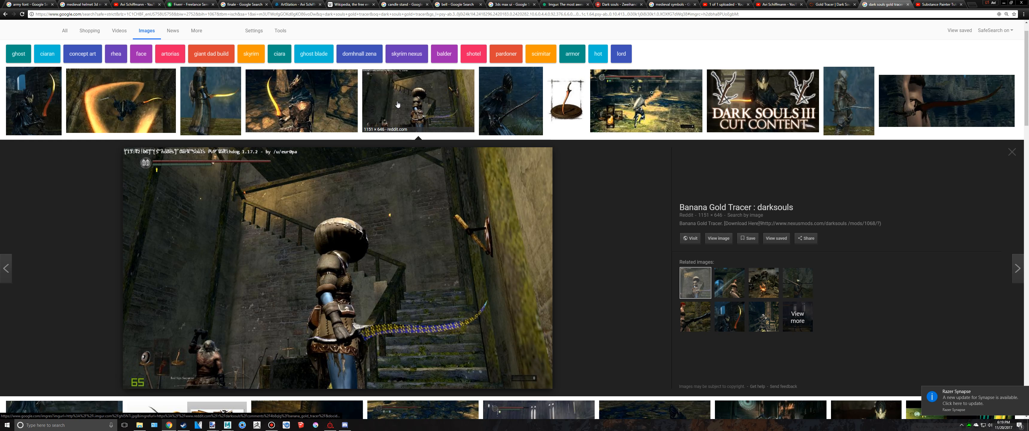
{"action": "left_click", "coordinate": [508, 108]}
{"action": "left_click", "coordinate": [418, 103]}
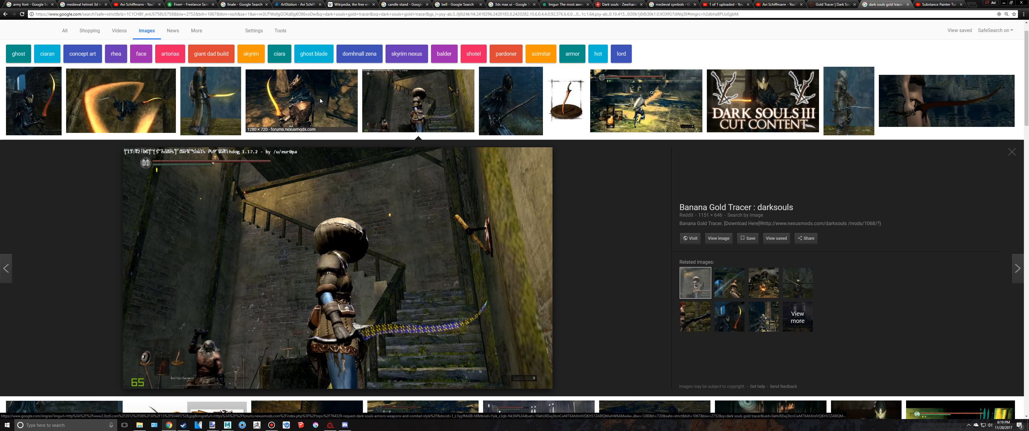
{"action": "left_click", "coordinate": [321, 101]}
{"action": "left_click", "coordinate": [1004, 3]}
{"action": "mouse_move", "coordinate": [692, 195]}
{"action": "left_mouse_down", "text": "alt"}
{"action": "mouse_move", "coordinate": [641, 180]}
{"action": "mouse_move", "coordinate": [373, 248]}
{"action": "left_mouse_up", "text": "alt"}
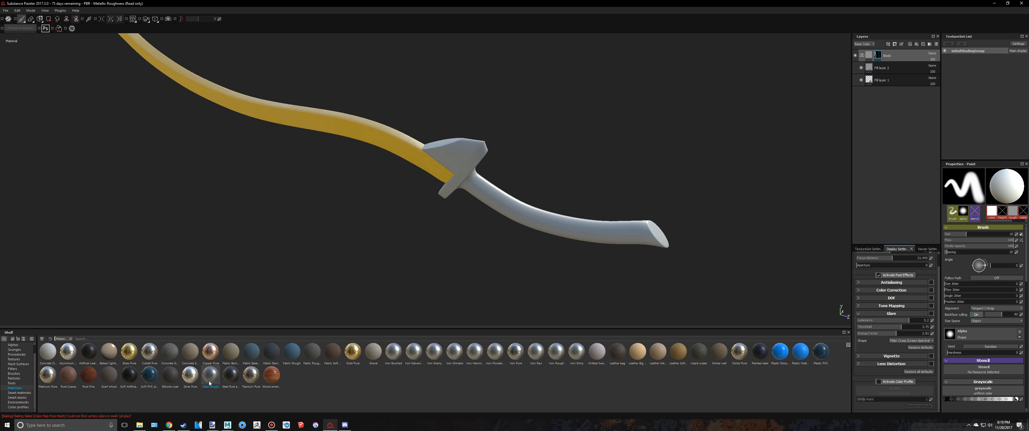
Step: Create a folder named Handle above the Blade folder and place the Steel Rough material inside it
{"action": "left_click", "coordinate": [862, 56]}
{"action": "left_click", "coordinate": [930, 45]}
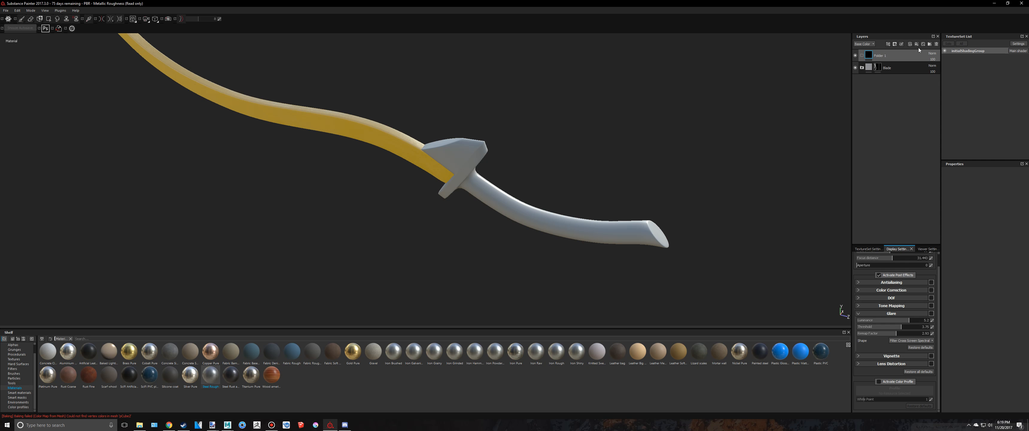
{"action": "double_click", "coordinate": [884, 56]}
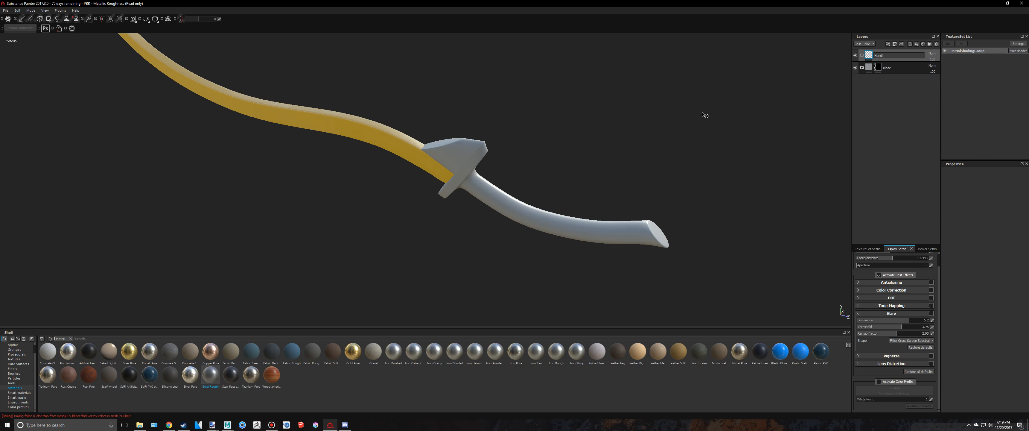
{"action": "type", "text": "Handle"}
{"action": "key", "text": "Return"}
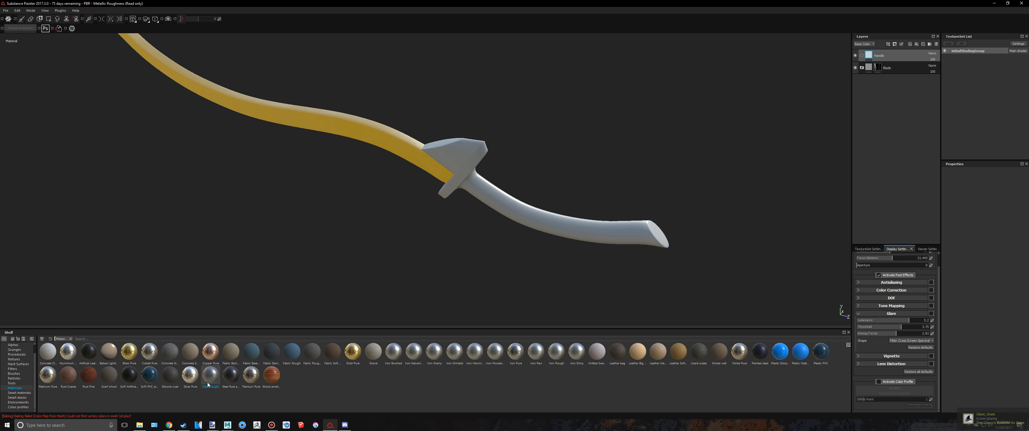
{"action": "left_click_drag", "start_coordinate": [208, 377], "coordinate": [841, 80]}
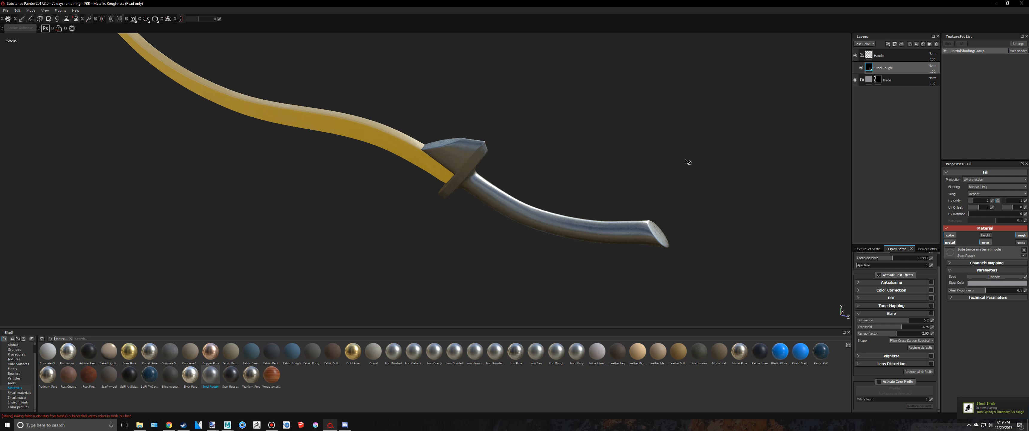
{"action": "left_click_drag", "start_coordinate": [555, 214], "coordinate": [611, 132], "text": "alt"}
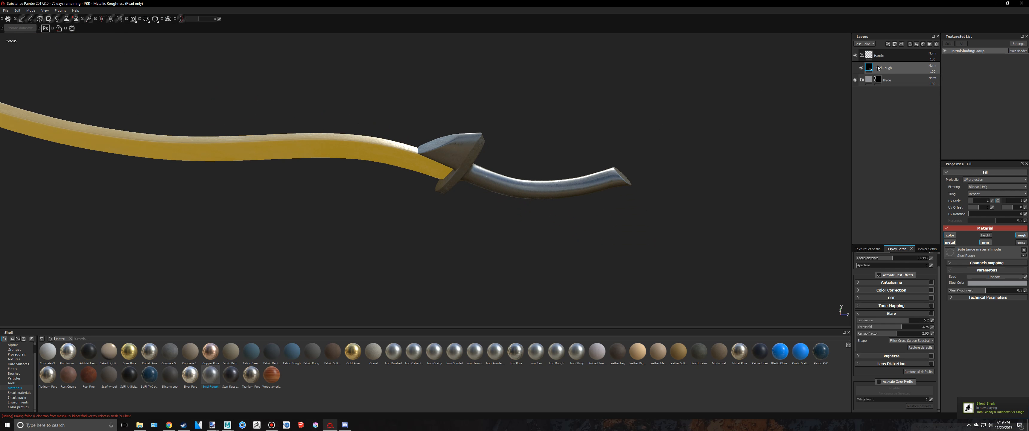
Step: Add a black mask to the Handle folder and reveal the guard and handle with the Polygon Fill tool
{"action": "right_click", "coordinate": [883, 60]}
{"action": "left_click", "coordinate": [897, 66]}
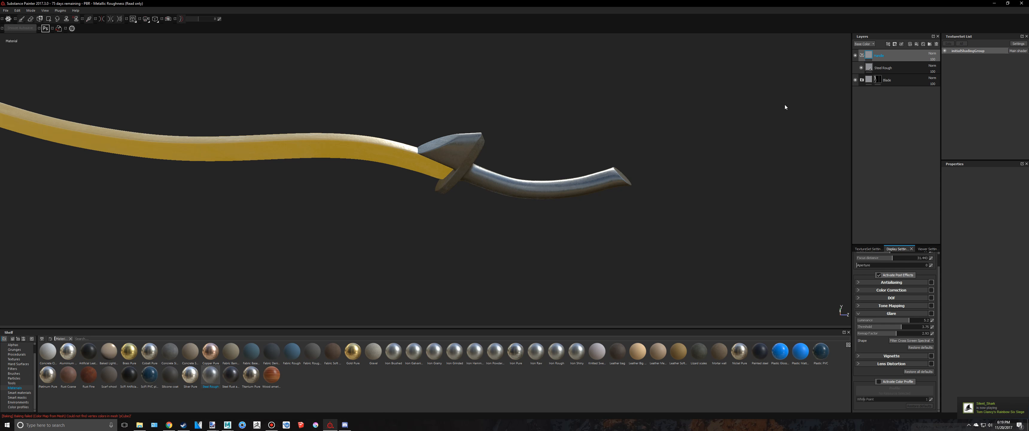
{"action": "key", "text": "1"}
{"action": "key", "text": "4"}
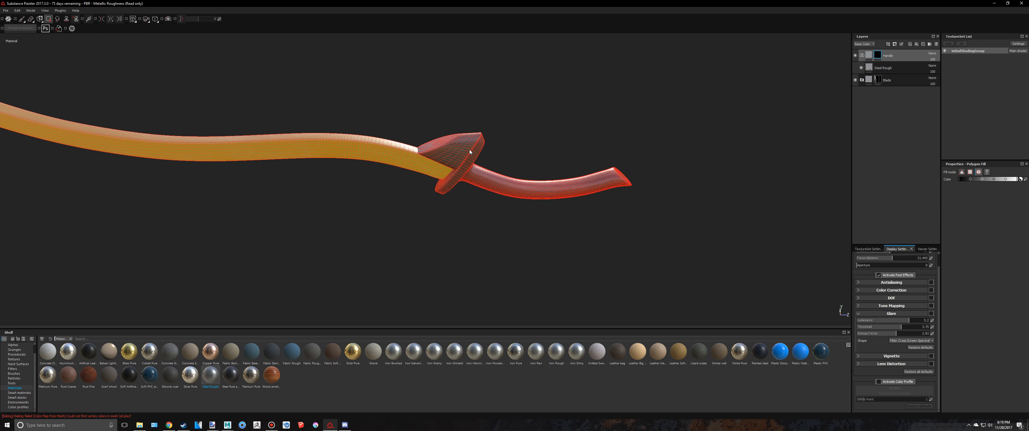
{"action": "left_click", "coordinate": [22, 19]}
{"action": "mouse_move", "coordinate": [306, 98]}
{"action": "left_mouse_down", "text": "alt"}
{"action": "mouse_move", "coordinate": [460, 161]}
{"action": "mouse_move", "coordinate": [359, 106]}
{"action": "mouse_move", "coordinate": [313, 124]}
{"action": "mouse_move", "coordinate": [495, 170]}
{"action": "mouse_move", "coordinate": [563, 168]}
{"action": "mouse_move", "coordinate": [512, 208]}
{"action": "left_mouse_up", "text": "alt"}
Step: Check the handle in the Chrome reference image, and add a fill layer above Steel Rough in the Handle folder
{"action": "left_click", "coordinate": [169, 425]}
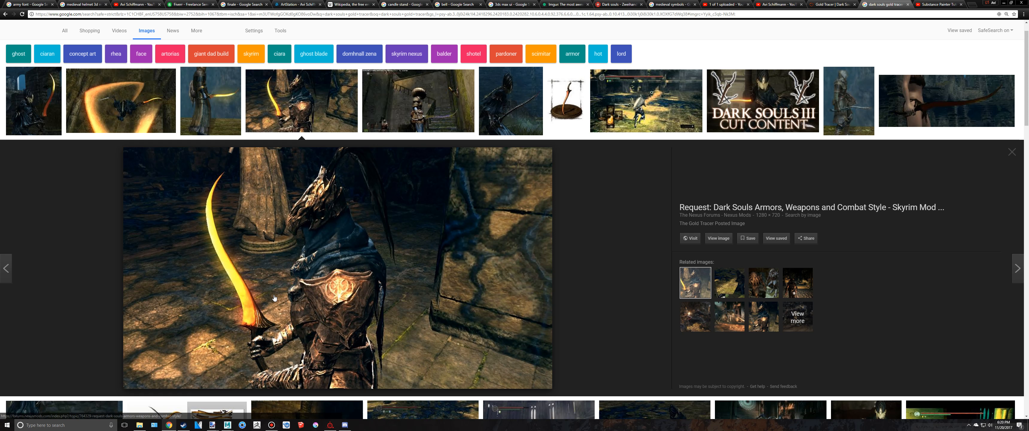
{"action": "key", "text": "alt+Tab"}
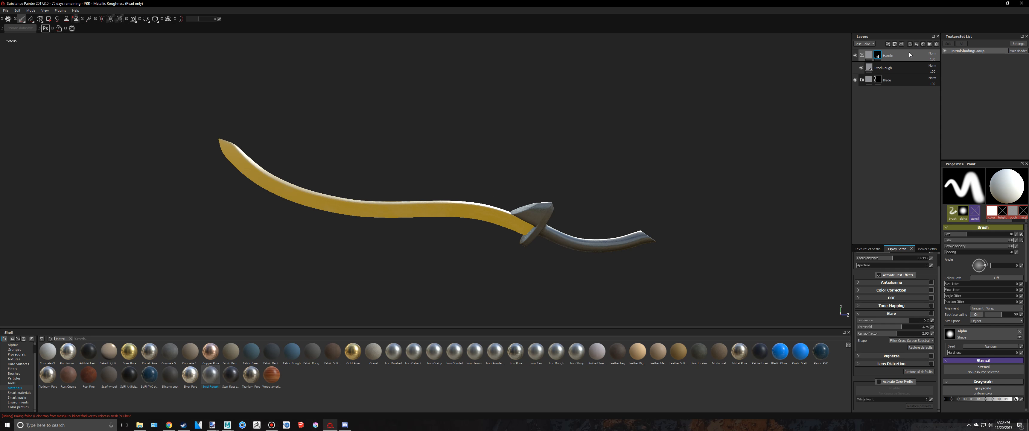
{"action": "left_click", "coordinate": [916, 44]}
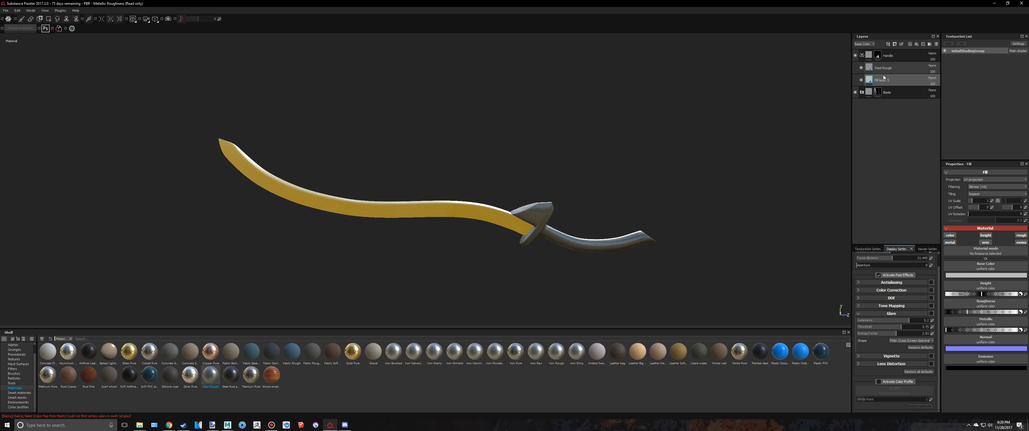
{"action": "left_click_drag", "start_coordinate": [883, 77], "coordinate": [883, 65]}
{"action": "right_click", "coordinate": [881, 67]}
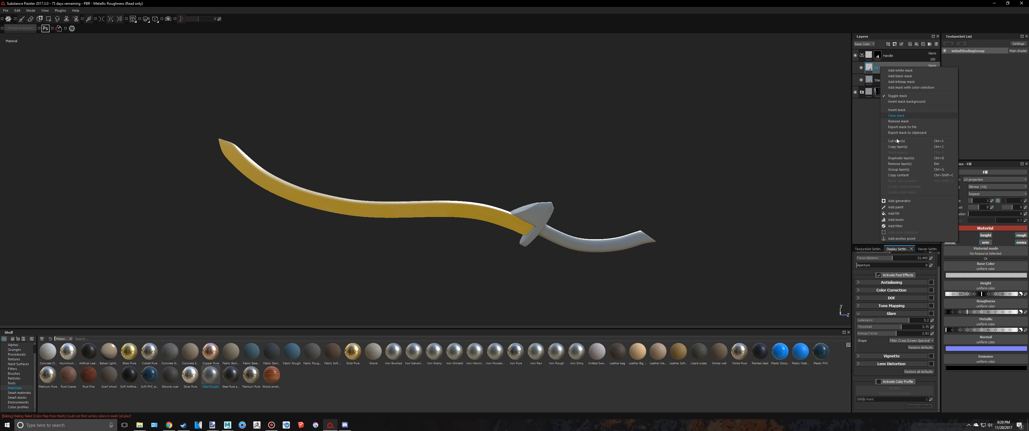
{"action": "left_click", "coordinate": [904, 214]}
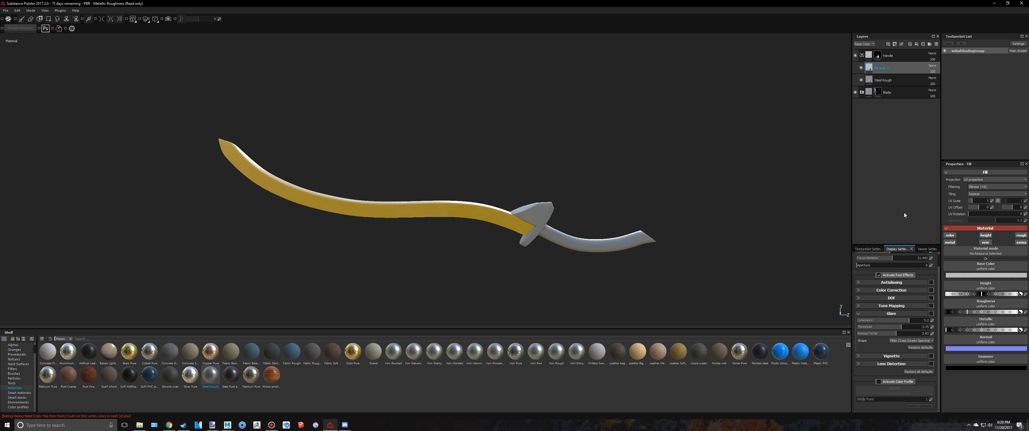
{"action": "left_click", "coordinate": [970, 276]}
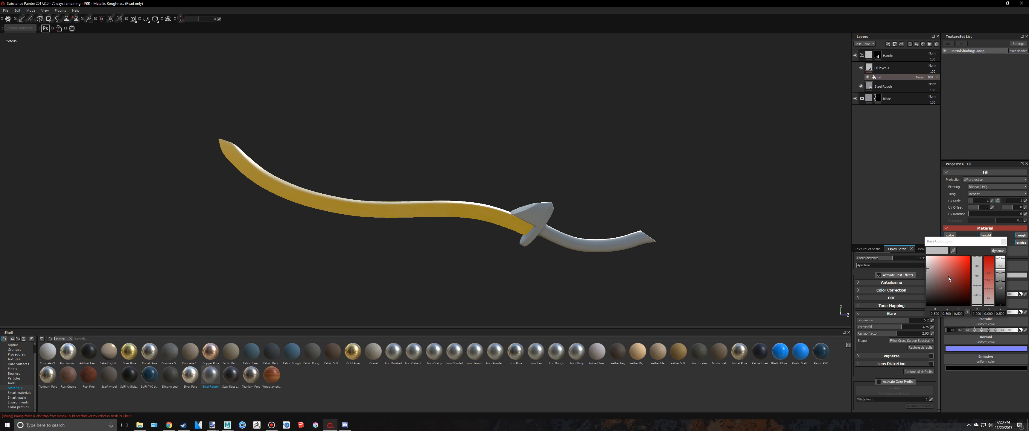
{"action": "left_click", "coordinate": [1004, 242]}
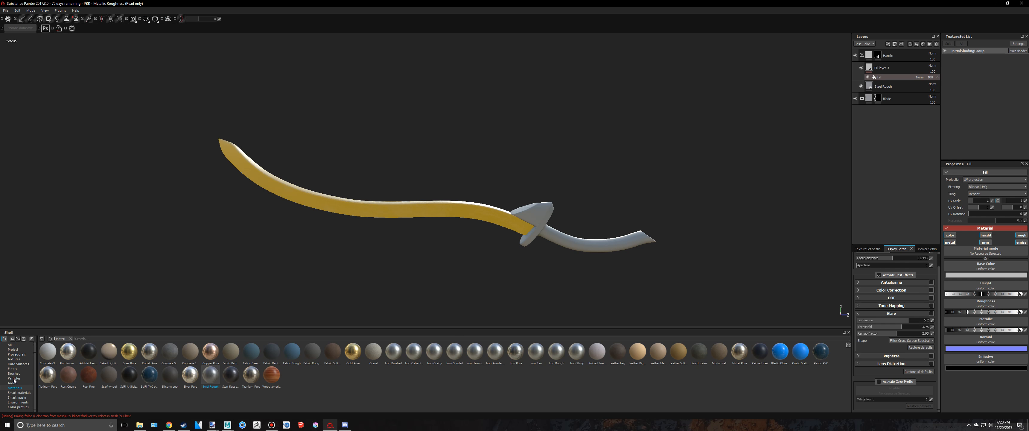
{"action": "left_click", "coordinate": [14, 359]}
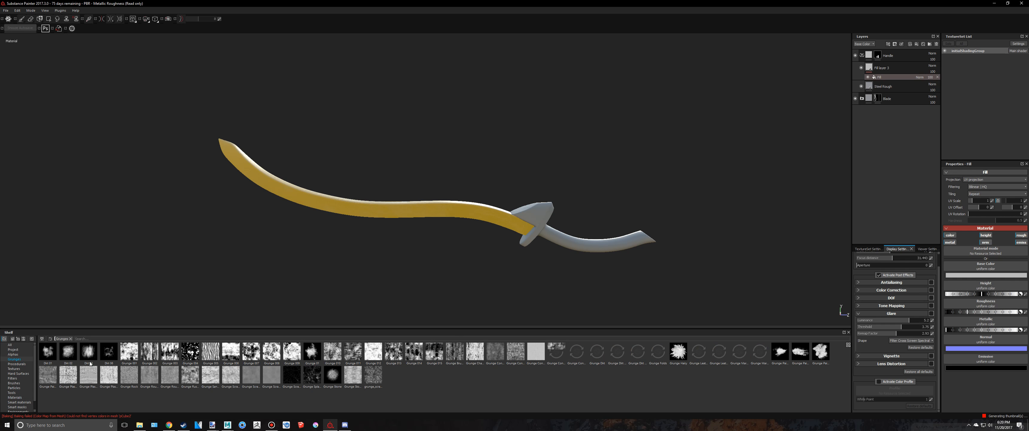
{"action": "left_click_drag", "start_coordinate": [48, 351], "coordinate": [950, 77]}
{"action": "left_click", "coordinate": [937, 77]}
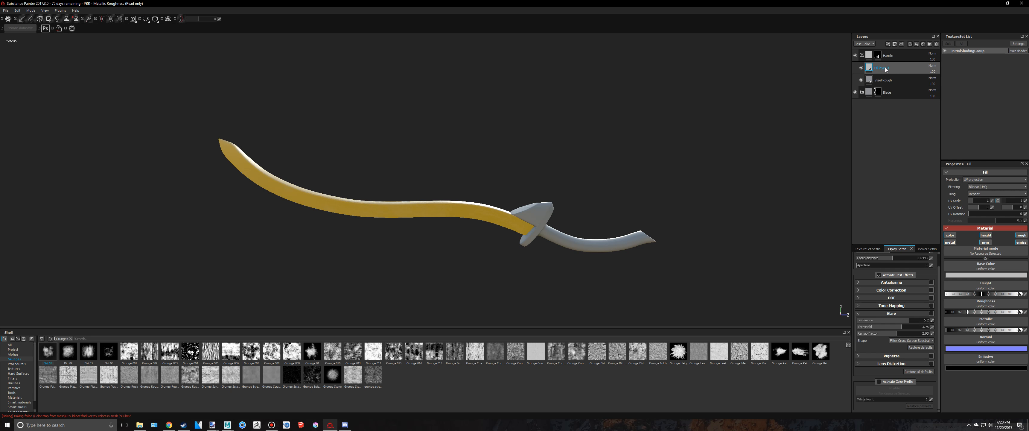
Step: Add a black mask to the new fill layer and reveal its guard and handle geometry with Polygon Fill
{"action": "right_click", "coordinate": [885, 67]}
{"action": "left_click", "coordinate": [900, 77]}
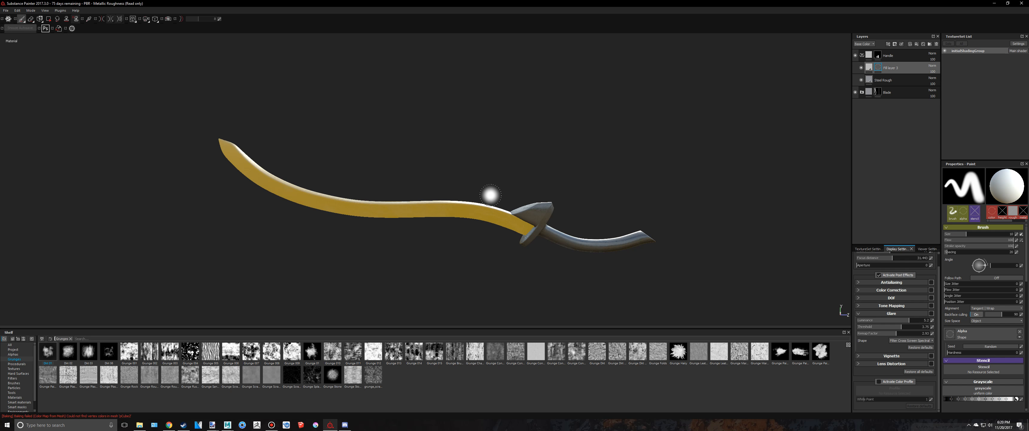
{"action": "key", "text": "4"}
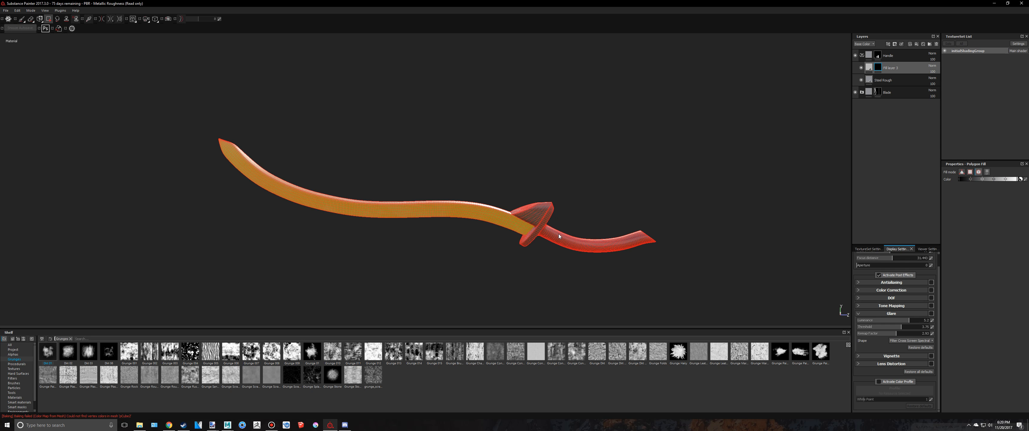
{"action": "left_click", "coordinate": [22, 19]}
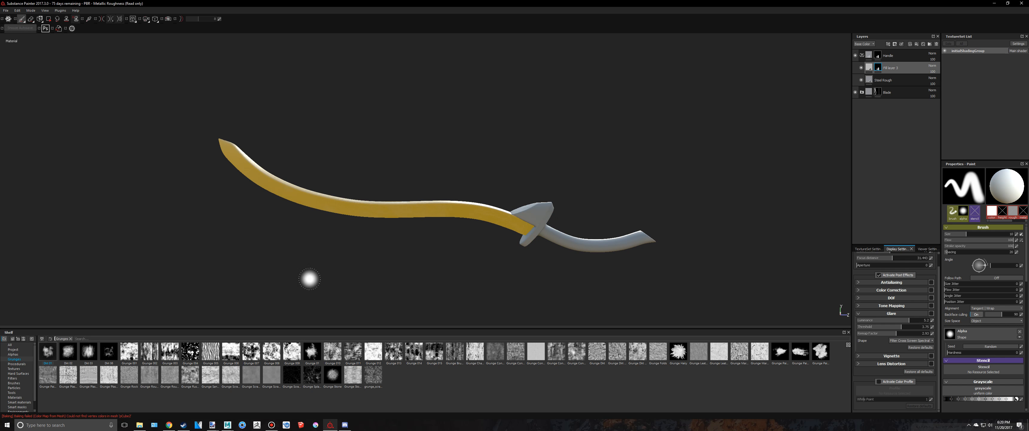
Step: Add a fill effect to the fill layer's mask, assign the first Dirt grunge texture to it and lower its hardness
{"action": "right_click", "coordinate": [892, 68]}
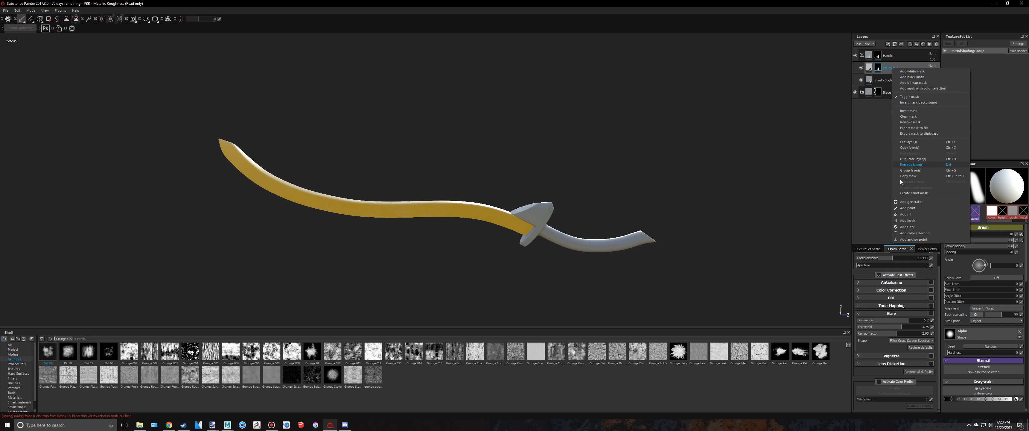
{"action": "left_click", "coordinate": [907, 215]}
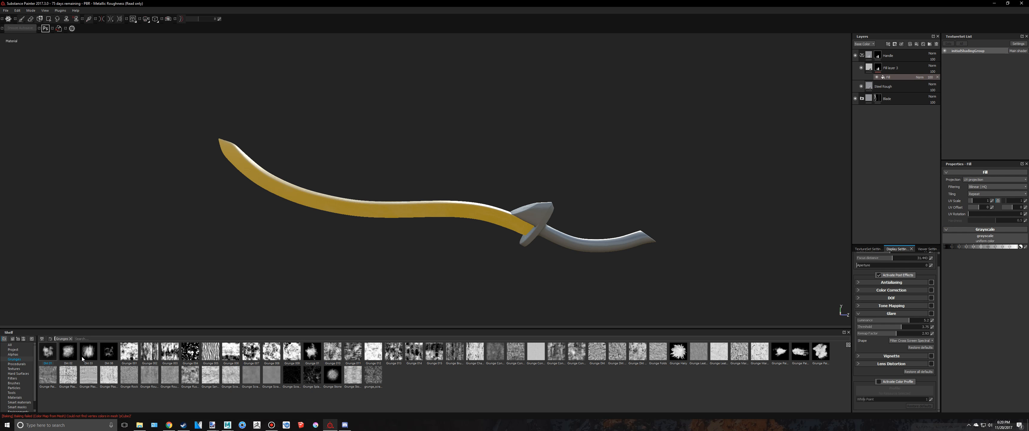
{"action": "left_click_drag", "start_coordinate": [54, 354], "coordinate": [986, 239]}
{"action": "scroll", "coordinate": [618, 172], "scroll_direction": "up", "scroll_amount": 5}
{"action": "left_click_drag", "start_coordinate": [653, 213], "coordinate": [697, 202], "text": "alt"}
{"action": "mouse_move", "coordinate": [992, 258]}
{"action": "left_mouse_down"}
{"action": "mouse_move", "coordinate": [1013, 262]}
{"action": "mouse_move", "coordinate": [979, 262]}
{"action": "left_mouse_up"}
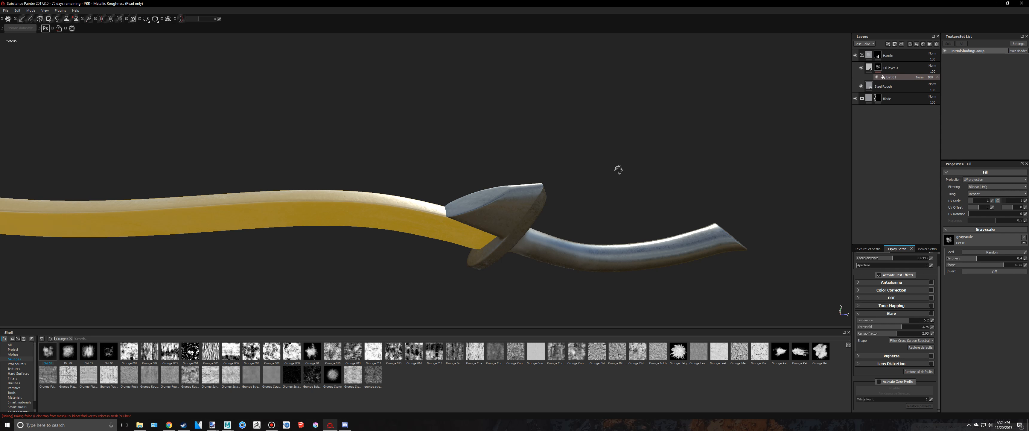
{"action": "left_click_drag", "start_coordinate": [618, 170], "coordinate": [648, 199], "text": "alt"}
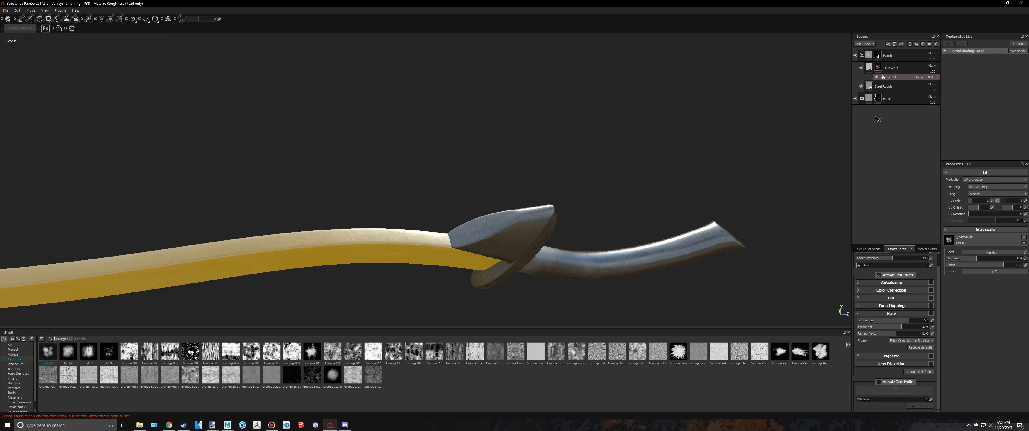
Step: Set the dirt-masked fill layer's base colour to dark green and compare it with the Chrome reference image
{"action": "left_click", "coordinate": [871, 72]}
{"action": "left_click", "coordinate": [981, 276]}
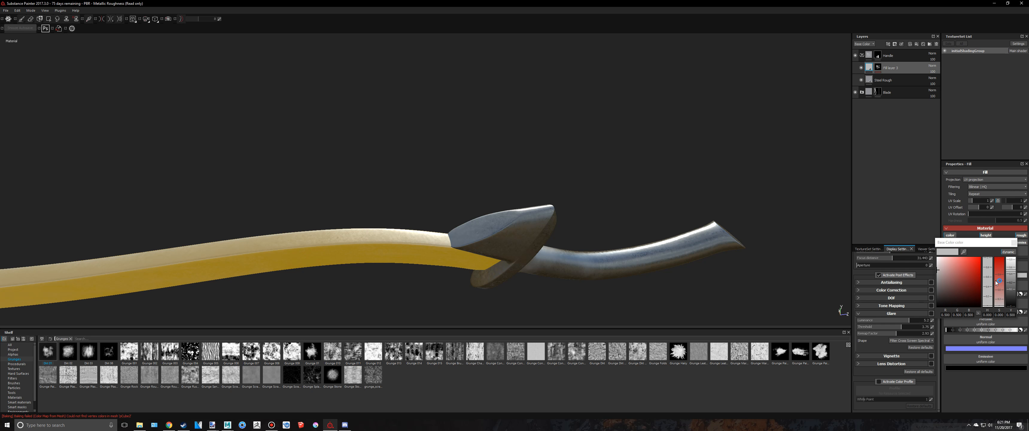
{"action": "left_click", "coordinate": [980, 260]}
{"action": "left_click_drag", "start_coordinate": [988, 278], "coordinate": [972, 289]}
{"action": "left_click", "coordinate": [970, 291]}
{"action": "key", "text": "alt+Tab"}
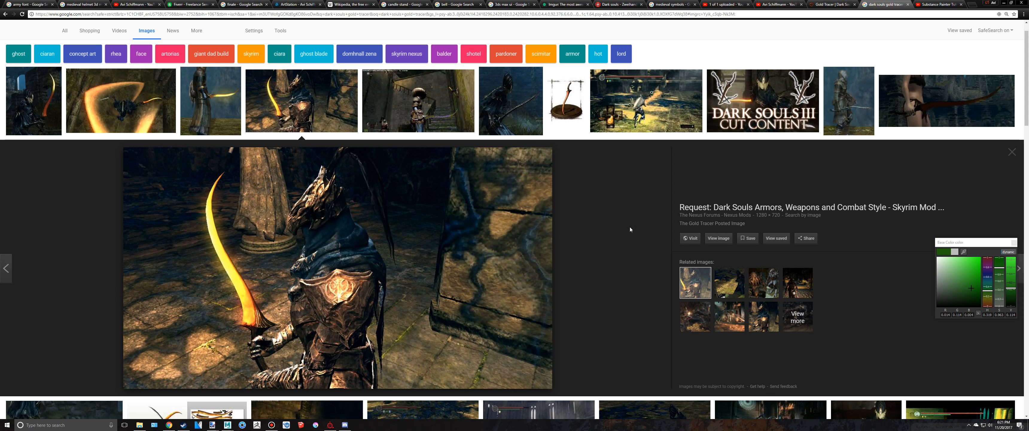
{"action": "key", "text": "alt+Tab"}
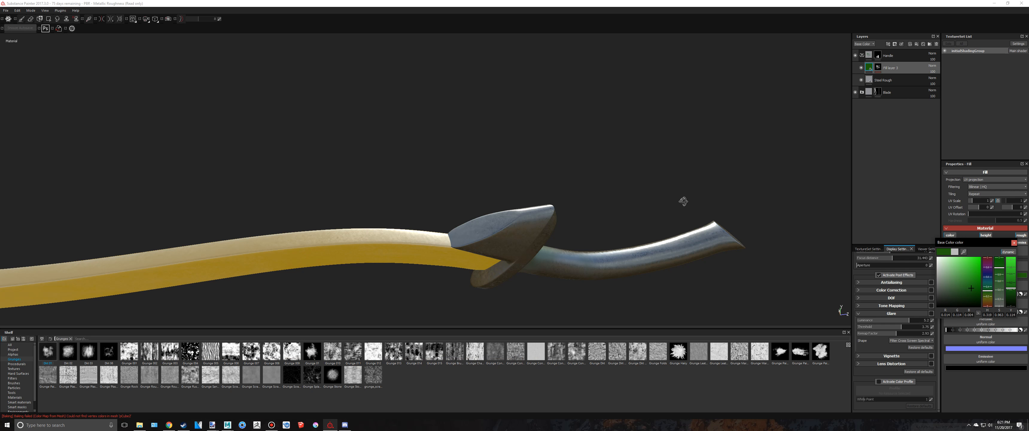
Step: Tone the dirt layer's base colour down to a darker, desaturated green while viewing the handle up close
{"action": "mouse_move", "coordinate": [683, 201]}
{"action": "left_mouse_down", "text": "alt"}
{"action": "mouse_move", "coordinate": [609, 161]}
{"action": "mouse_move", "coordinate": [500, 216]}
{"action": "mouse_move", "coordinate": [392, 133]}
{"action": "mouse_move", "coordinate": [337, 119]}
{"action": "mouse_move", "coordinate": [345, 114]}
{"action": "left_mouse_up", "text": "alt"}
{"action": "left_click", "coordinate": [958, 294]}
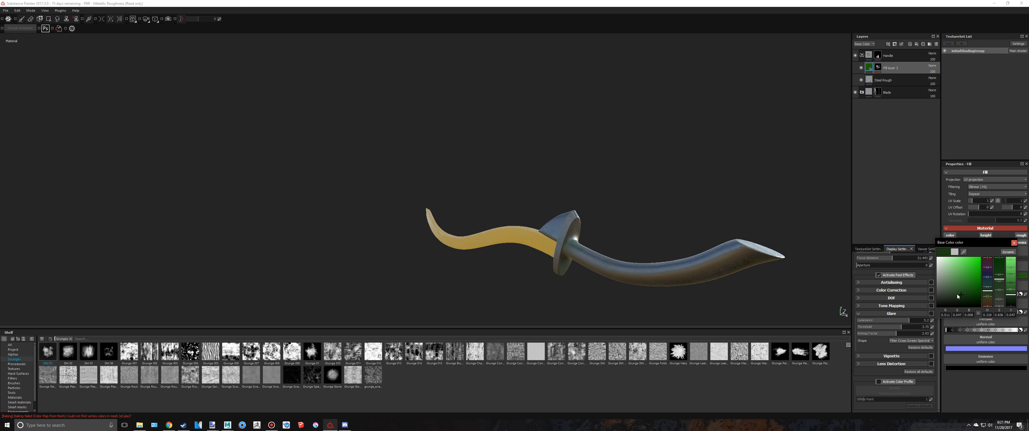
{"action": "left_click_drag", "start_coordinate": [956, 294], "coordinate": [949, 291]}
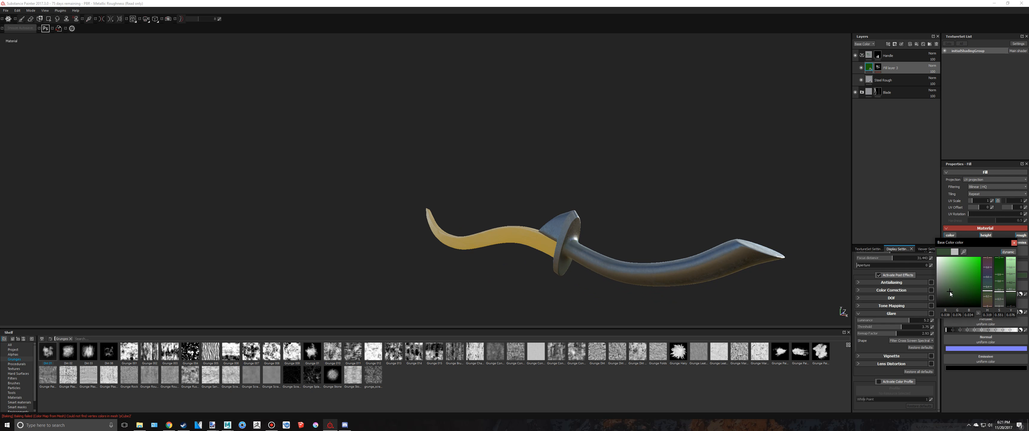
{"action": "left_click", "coordinate": [1013, 242]}
Step: Add a black-masked fill layer above the dirt layer and reveal the guard and handle in its mask with Polygon Fill
{"action": "left_click", "coordinate": [869, 249]}
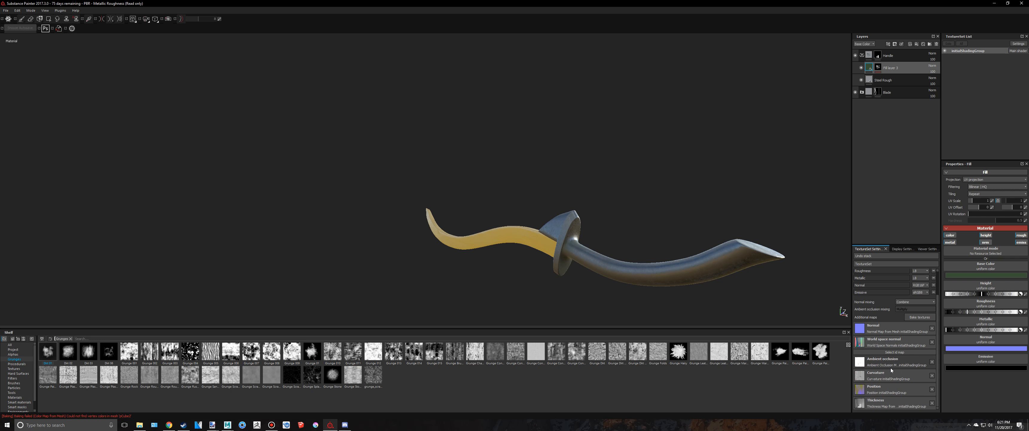
{"action": "left_click_drag", "start_coordinate": [626, 220], "coordinate": [827, 226], "text": "alt"}
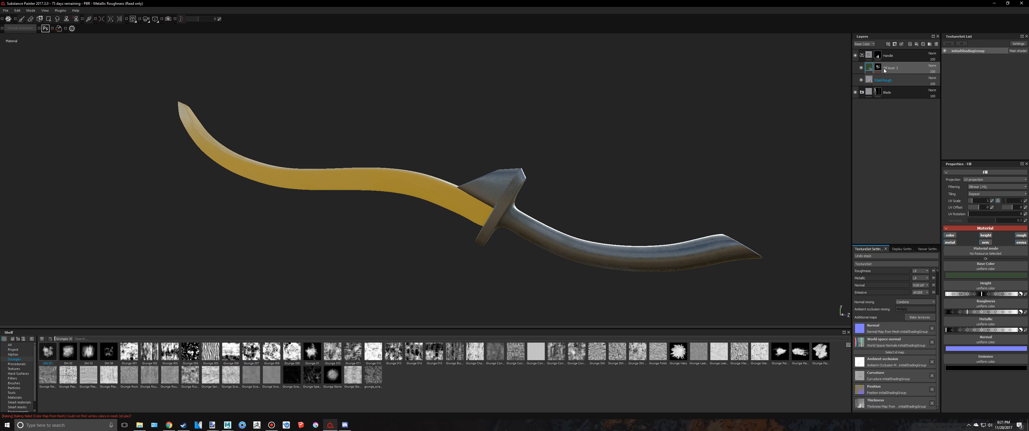
{"action": "left_click", "coordinate": [917, 43]}
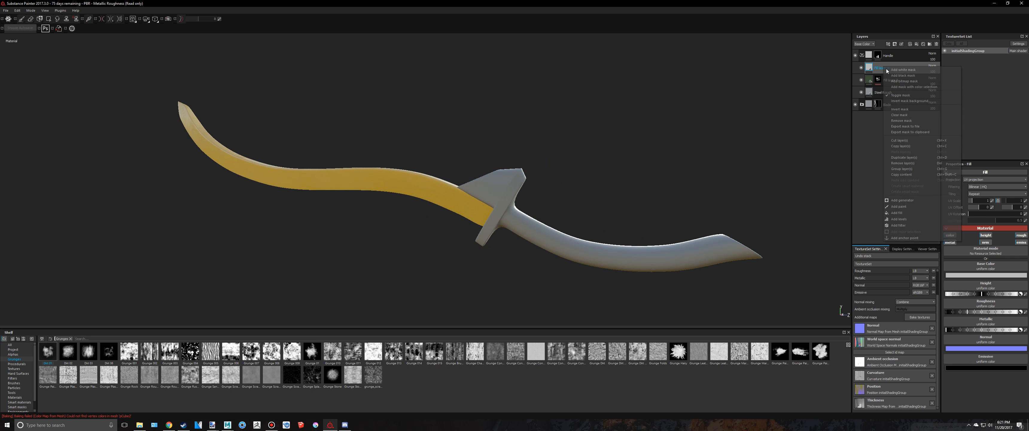
{"action": "left_click", "coordinate": [49, 19]}
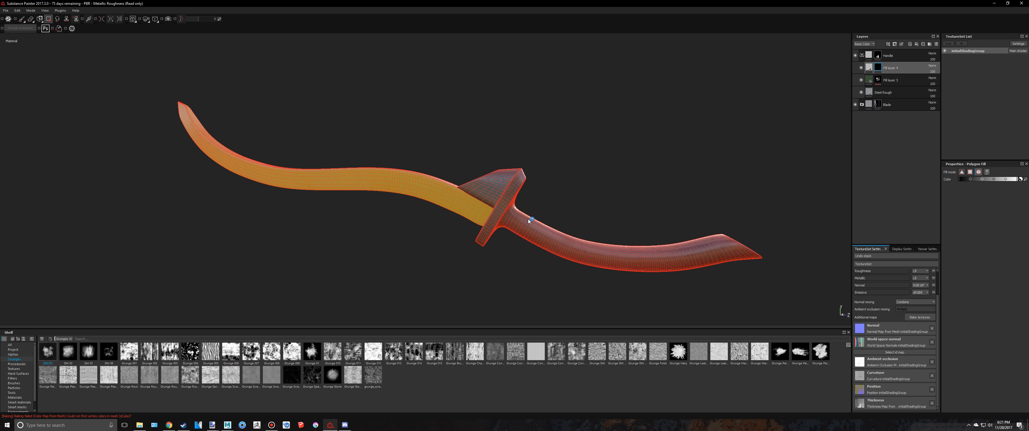
{"action": "left_click", "coordinate": [531, 226]}
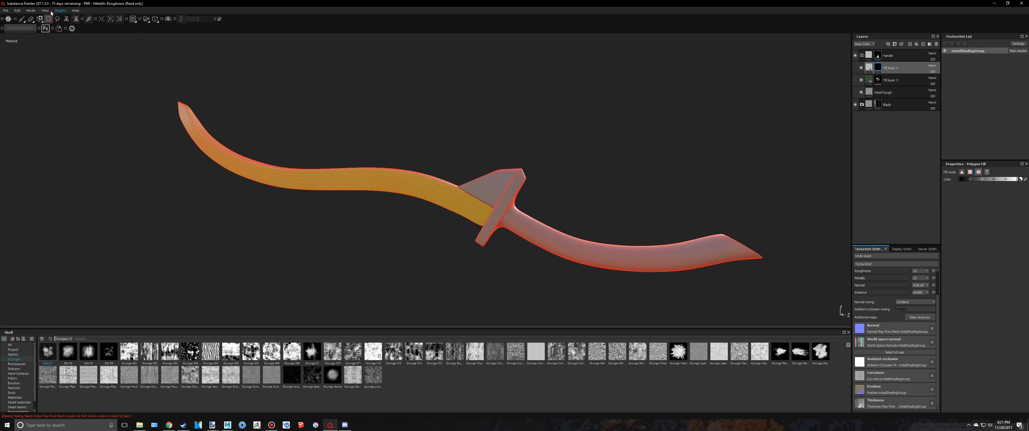
{"action": "left_click", "coordinate": [22, 19]}
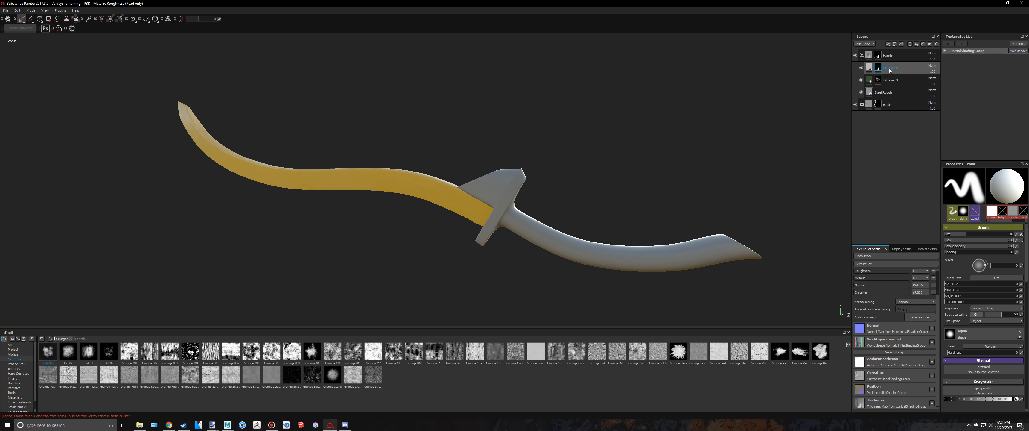
Step: Add a generator to the new fill layer's mask and assign MG Metal Edge Wear to it
{"action": "scroll", "coordinate": [562, 178], "scroll_direction": "up", "scroll_amount": 3}
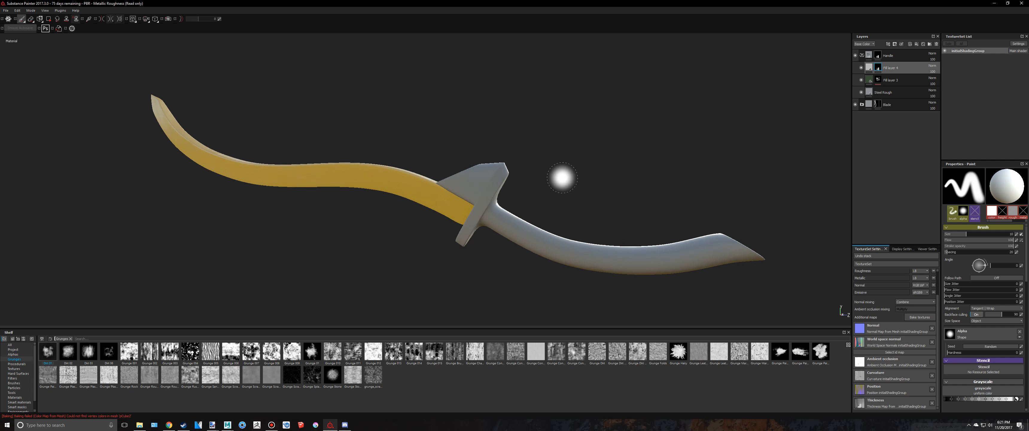
{"action": "left_click_drag", "start_coordinate": [646, 227], "coordinate": [646, 184], "text": "alt"}
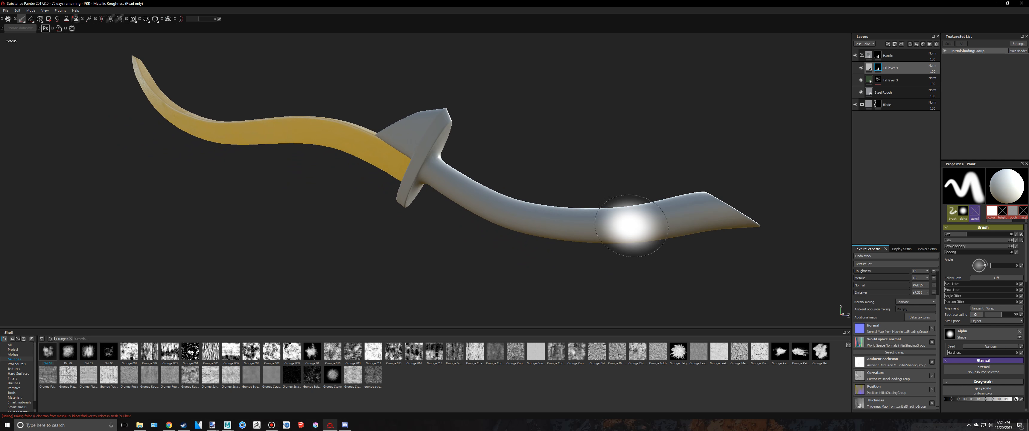
{"action": "right_click", "coordinate": [895, 68]}
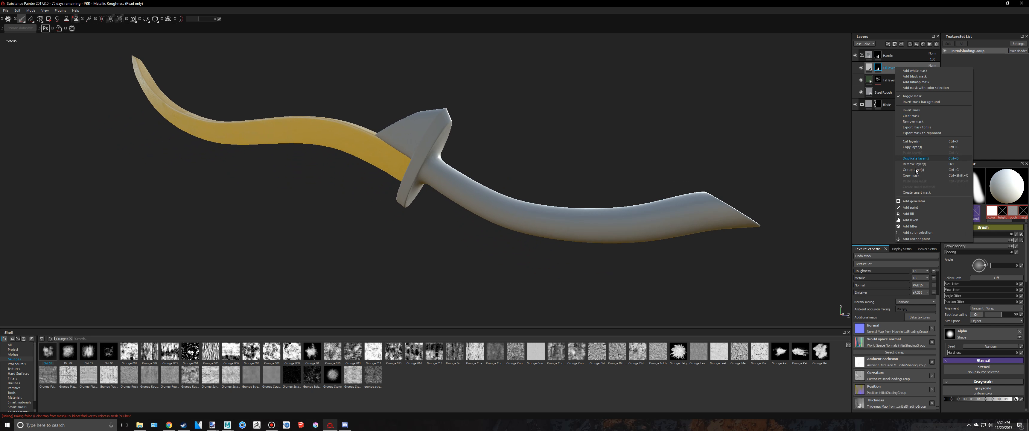
{"action": "left_click", "coordinate": [937, 203]}
{"action": "left_click", "coordinate": [986, 181]}
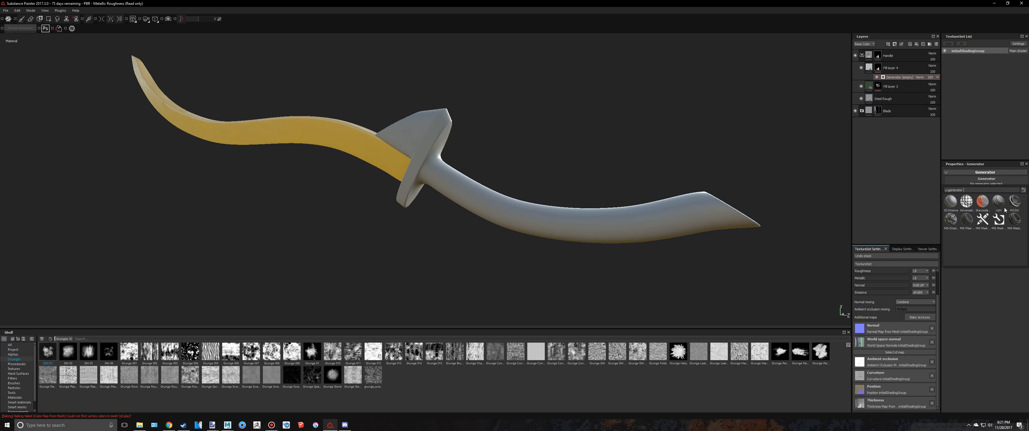
{"action": "left_click", "coordinate": [1015, 220]}
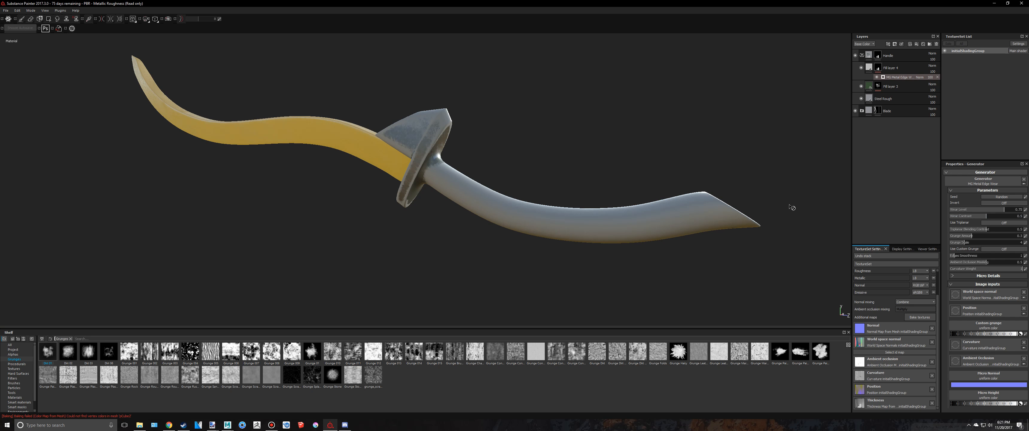
Step: Lower the edge wear generator's Wear Level to 0.07 and raise its Grunge Amount for patchy wear on the guard and handle
{"action": "left_click_drag", "start_coordinate": [671, 114], "coordinate": [747, 191], "text": "alt"}
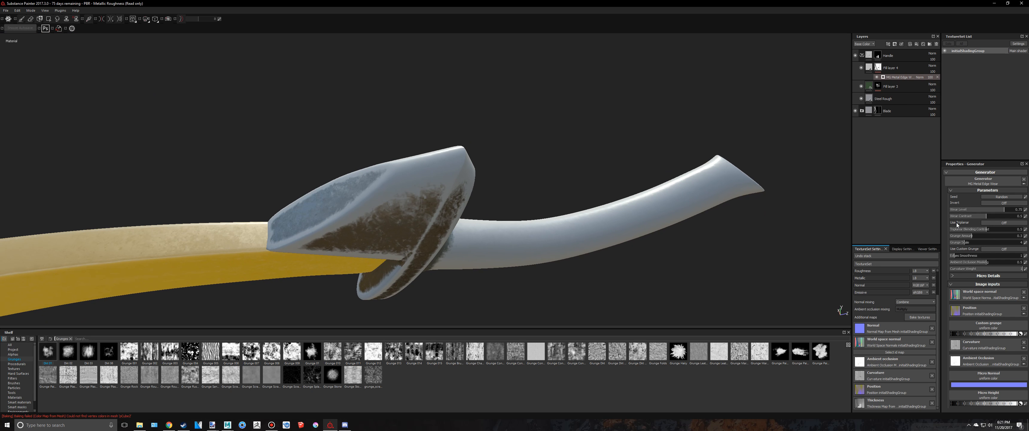
{"action": "left_click", "coordinate": [968, 210]}
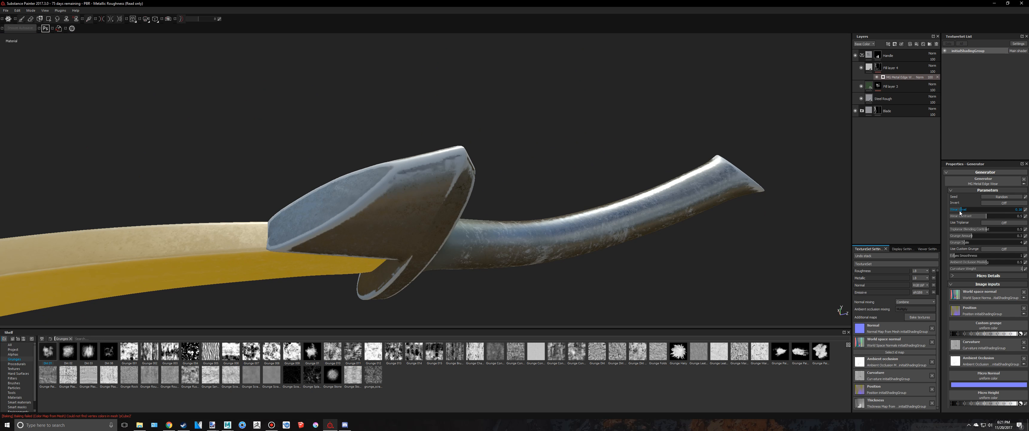
{"action": "left_click", "coordinate": [963, 213]}
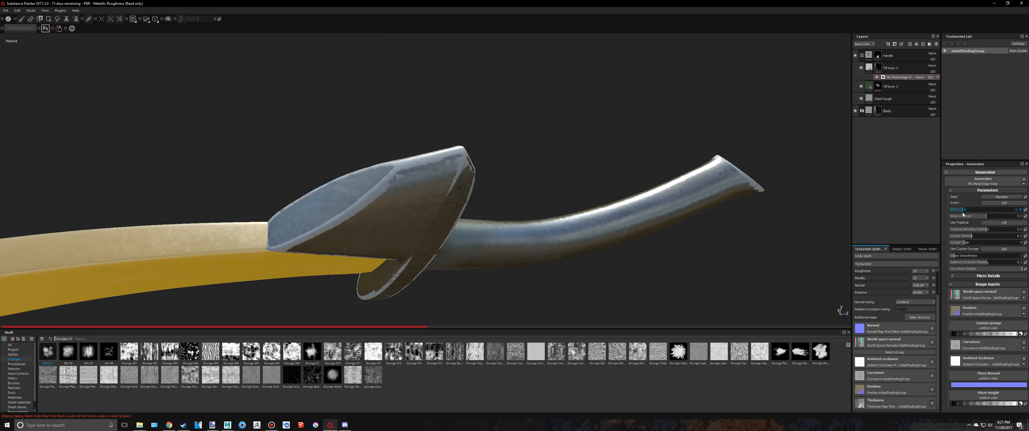
{"action": "left_click_drag", "start_coordinate": [666, 269], "coordinate": [549, 282], "text": "alt"}
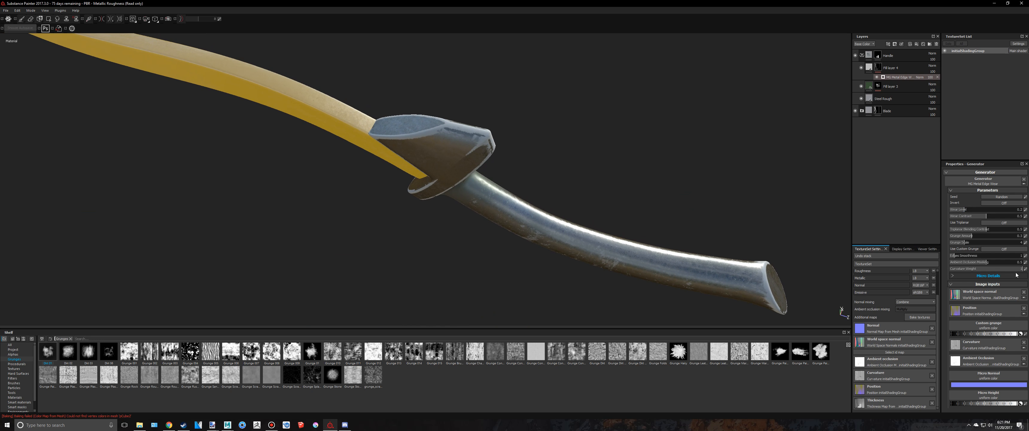
{"action": "left_click", "coordinate": [958, 209]}
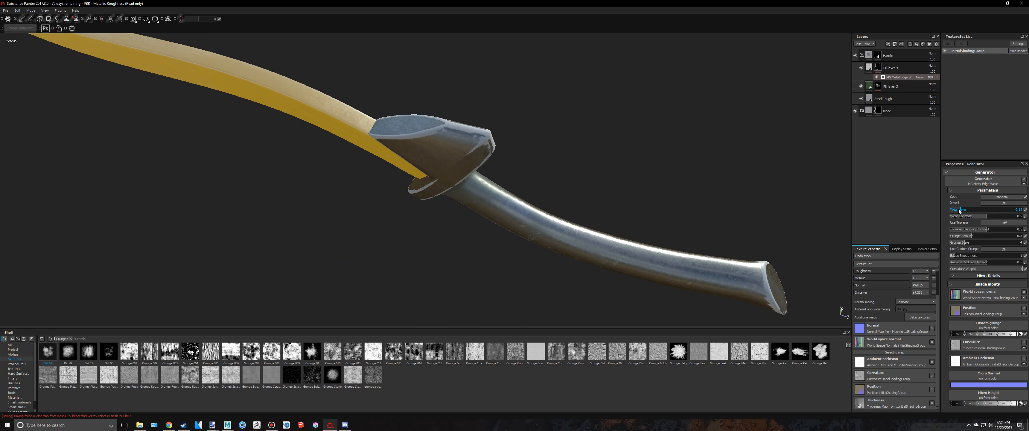
{"action": "left_click_drag", "start_coordinate": [656, 150], "coordinate": [827, 196], "text": "alt"}
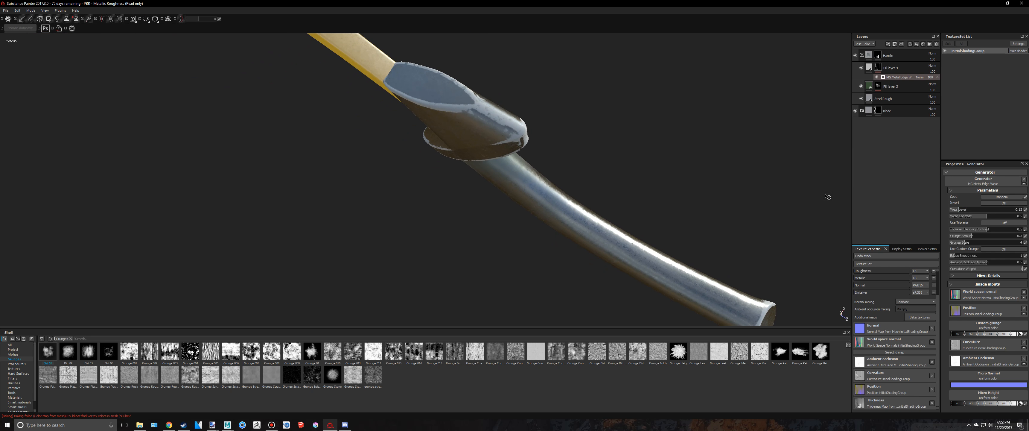
{"action": "left_click", "coordinate": [956, 208]}
{"action": "left_click", "coordinate": [990, 235]}
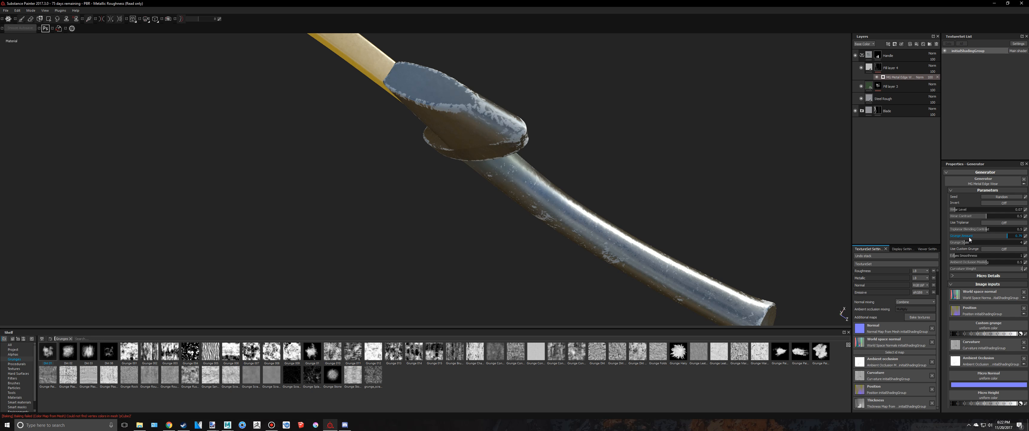
Step: Set the edge wear fill layer's base colour to a muted, dark blue-grey
{"action": "left_click_drag", "start_coordinate": [654, 187], "coordinate": [587, 183], "text": "alt"}
{"action": "left_click", "coordinate": [869, 67]}
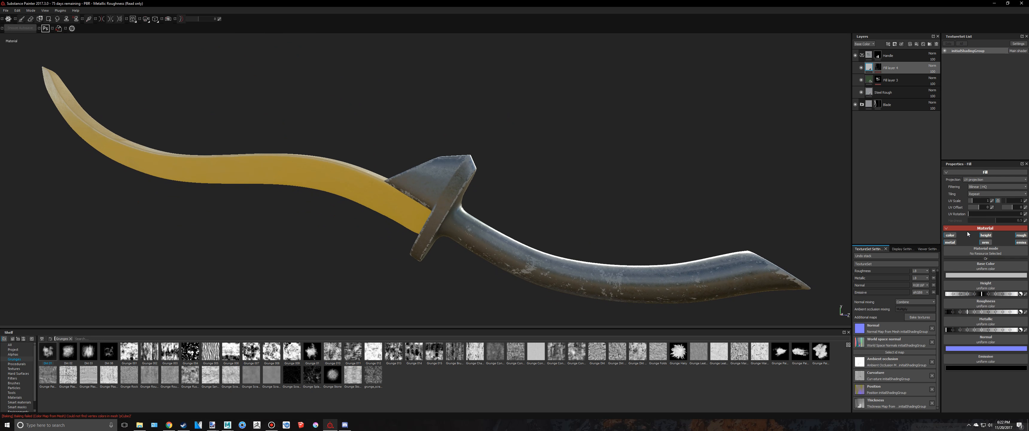
{"action": "left_click", "coordinate": [992, 276]}
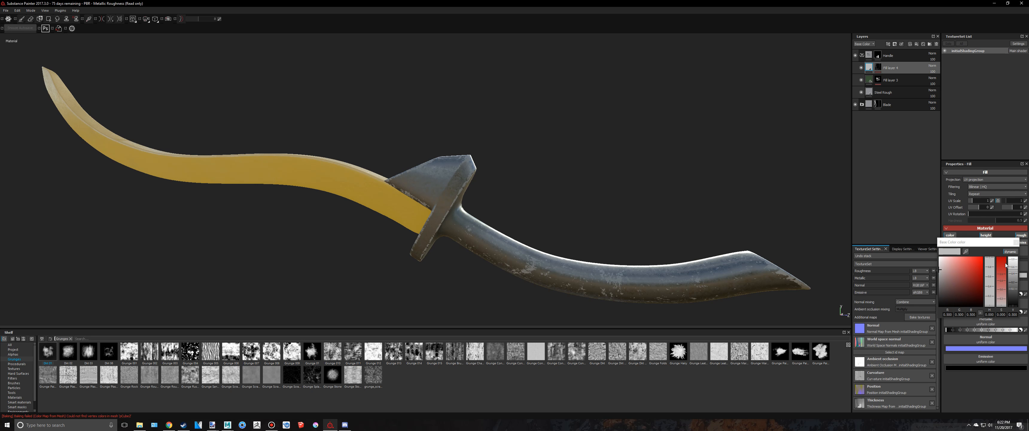
{"action": "left_click_drag", "start_coordinate": [838, 285], "coordinate": [663, 278]}
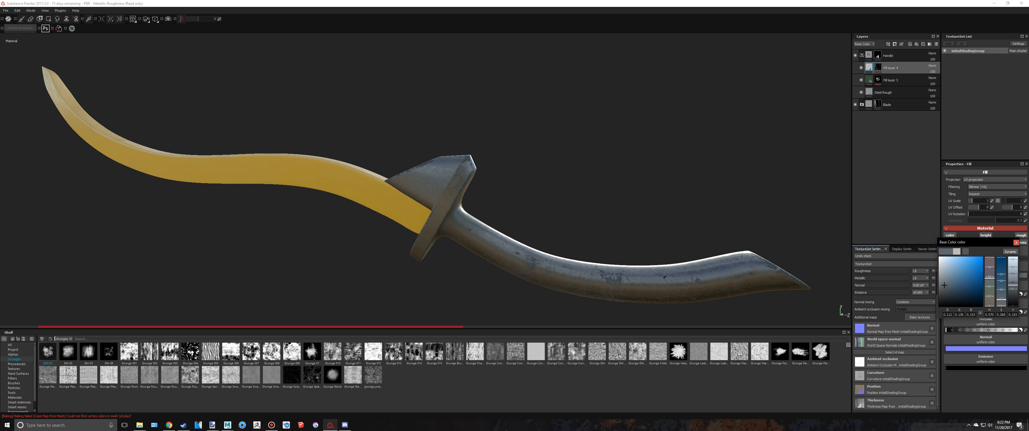
{"action": "left_click", "coordinate": [605, 212]}
{"action": "left_click", "coordinate": [1014, 244]}
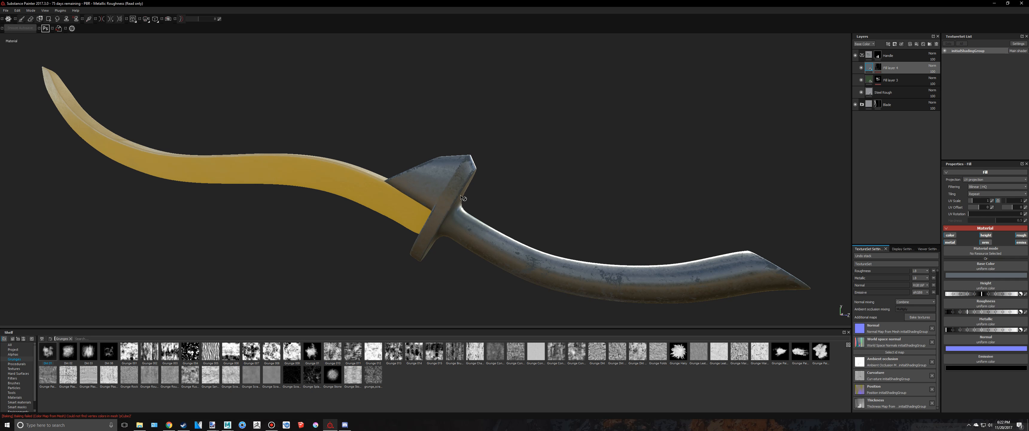
Step: Replace the viewport's environment lighting with the villa_nova_street environment map
{"action": "left_click_drag", "start_coordinate": [481, 193], "coordinate": [650, 207], "text": "alt"}
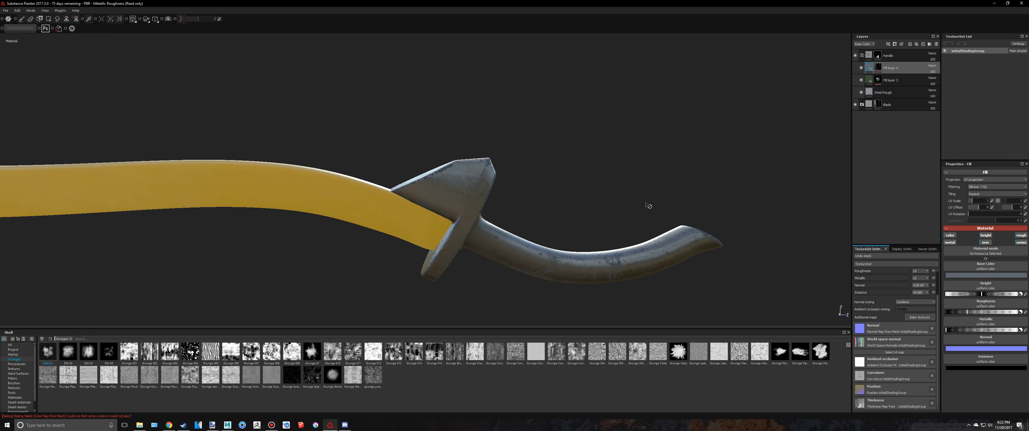
{"action": "right_click_drag", "start_coordinate": [651, 207], "coordinate": [544, 218], "text": "alt"}
{"action": "scroll", "coordinate": [543, 216], "scroll_direction": "down", "scroll_amount": 4}
{"action": "left_click_drag", "start_coordinate": [541, 218], "coordinate": [586, 234], "text": "alt"}
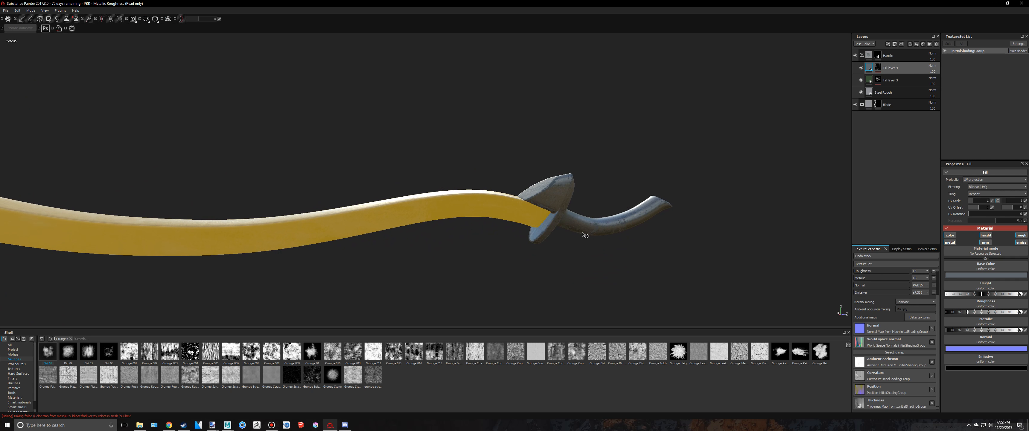
{"action": "middle_click_drag", "start_coordinate": [586, 234], "coordinate": [455, 193], "text": "alt"}
{"action": "scroll", "coordinate": [455, 193], "scroll_direction": "up", "scroll_amount": 2}
{"action": "middle_click_drag", "start_coordinate": [291, 163], "coordinate": [273, 180], "text": "alt"}
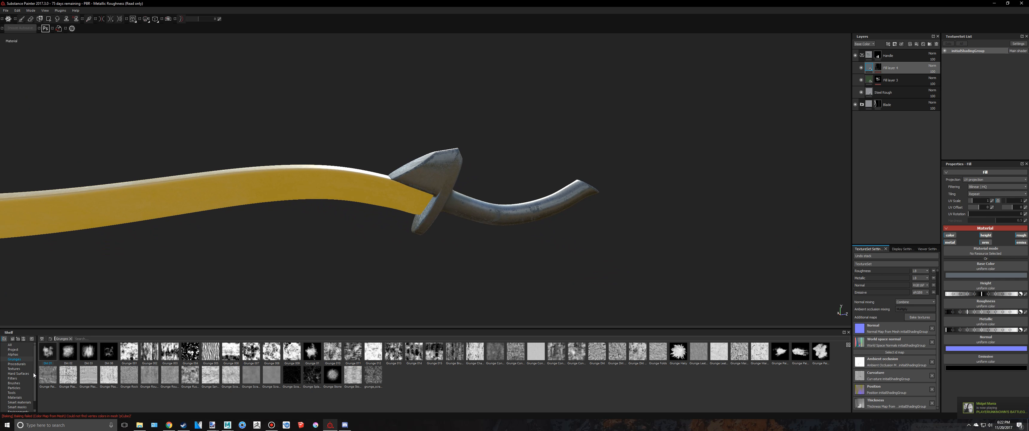
{"action": "scroll", "coordinate": [12, 402], "scroll_direction": "down", "scroll_amount": 2}
{"action": "left_click", "coordinate": [16, 402]}
{"action": "left_click_drag", "start_coordinate": [496, 351], "coordinate": [483, 296]}
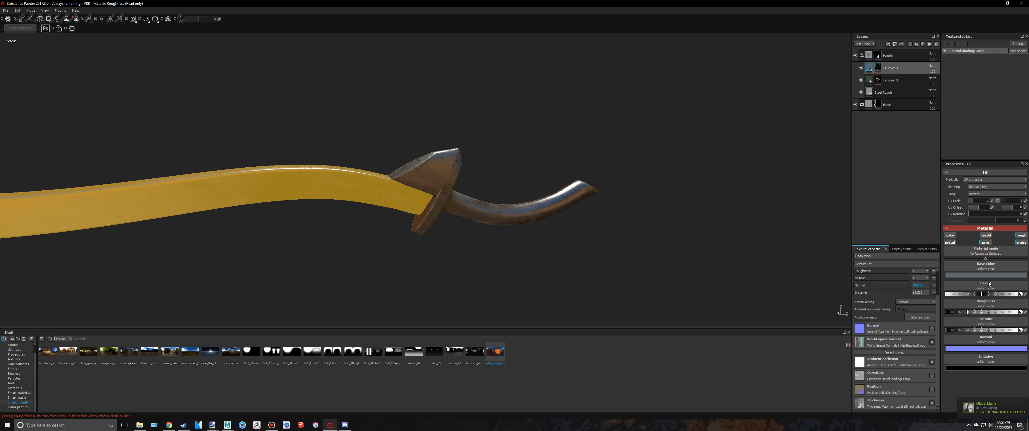
Step: Enable the Glare post effect and adjust its threshold and luminance with the whole sword in view
{"action": "left_click", "coordinate": [896, 249]}
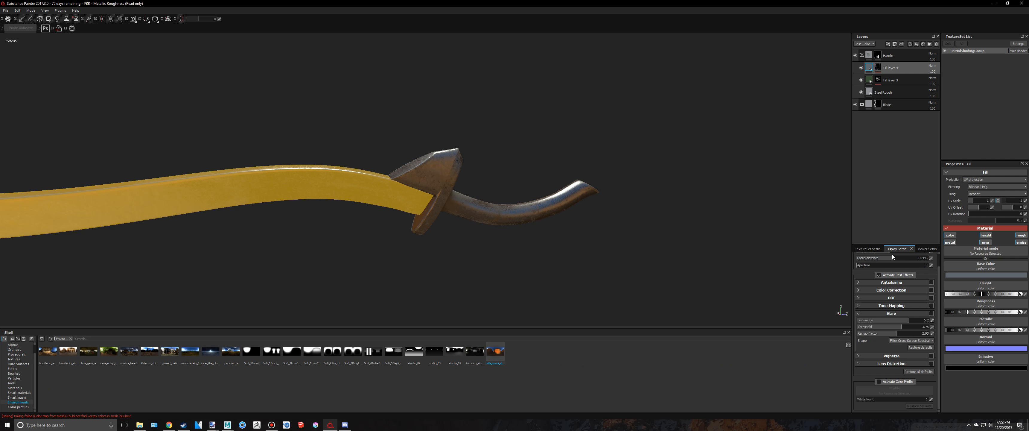
{"action": "left_click", "coordinate": [932, 313]}
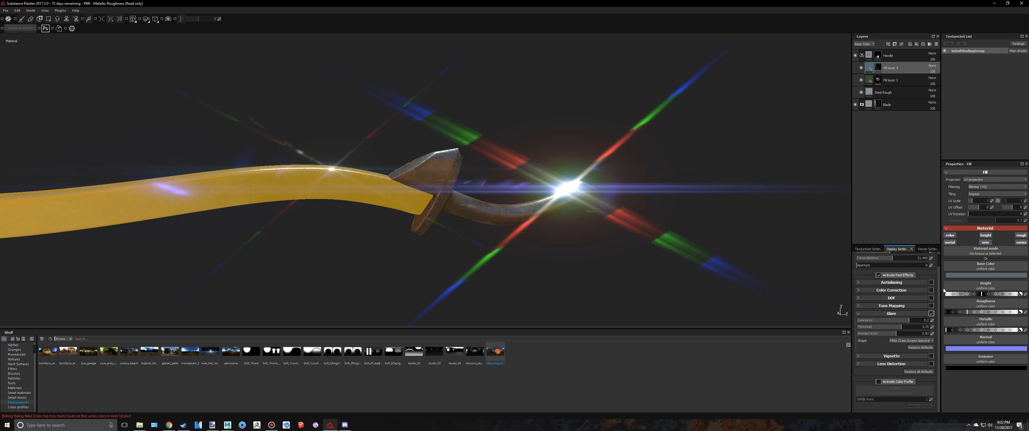
{"action": "left_click_drag", "start_coordinate": [492, 227], "coordinate": [681, 231], "text": "alt"}
{"action": "mouse_move", "coordinate": [901, 329]}
{"action": "left_mouse_down"}
{"action": "mouse_move", "coordinate": [881, 329]}
{"action": "mouse_move", "coordinate": [905, 328]}
{"action": "left_mouse_up"}
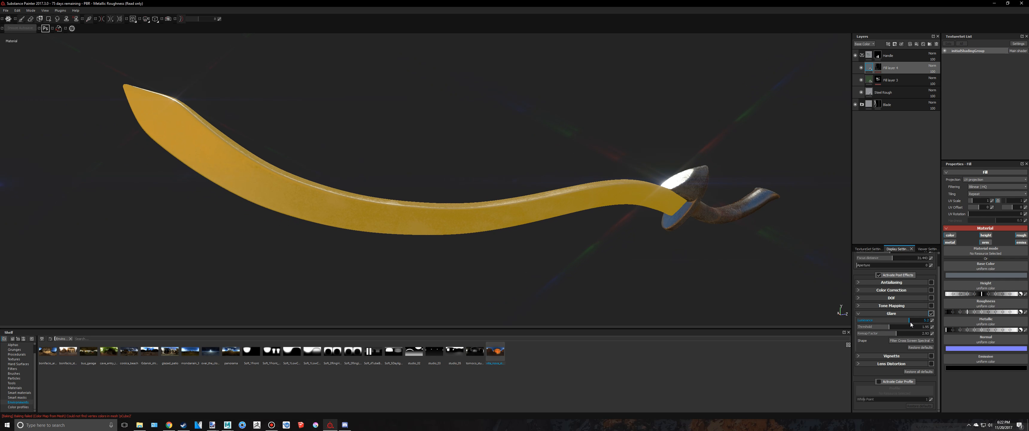
Step: Switch to Iray rendering of the sword with post effects activated
{"action": "left_click", "coordinate": [895, 275]}
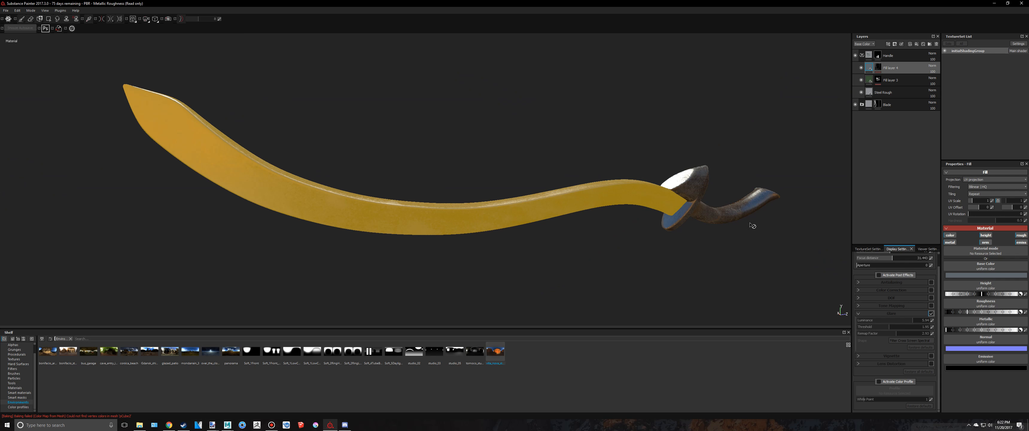
{"action": "key", "text": "F10"}
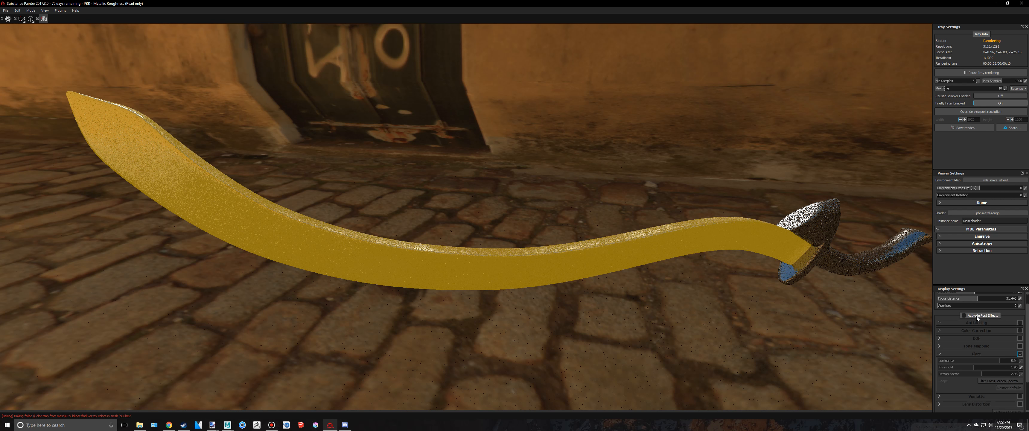
{"action": "left_click", "coordinate": [977, 316]}
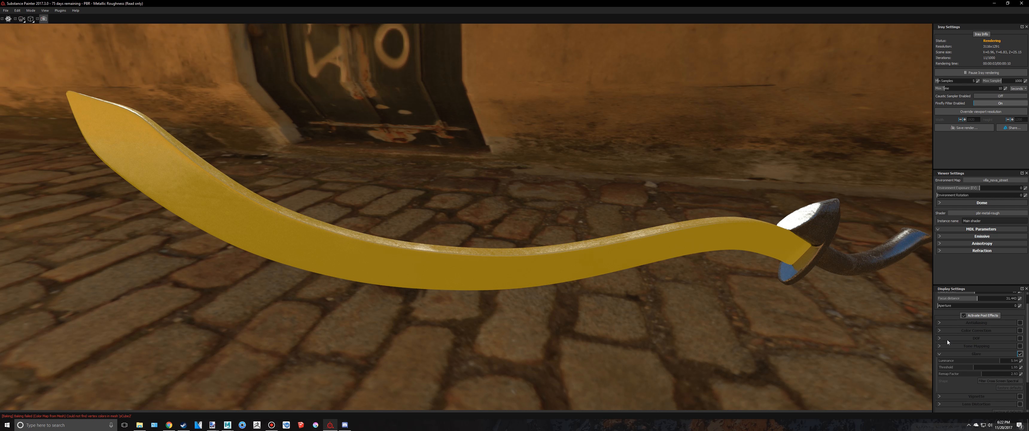
Step: Raise the Glare threshold and lower its luminance to tone down the glare in the Iray render
{"action": "left_click", "coordinate": [976, 374]}
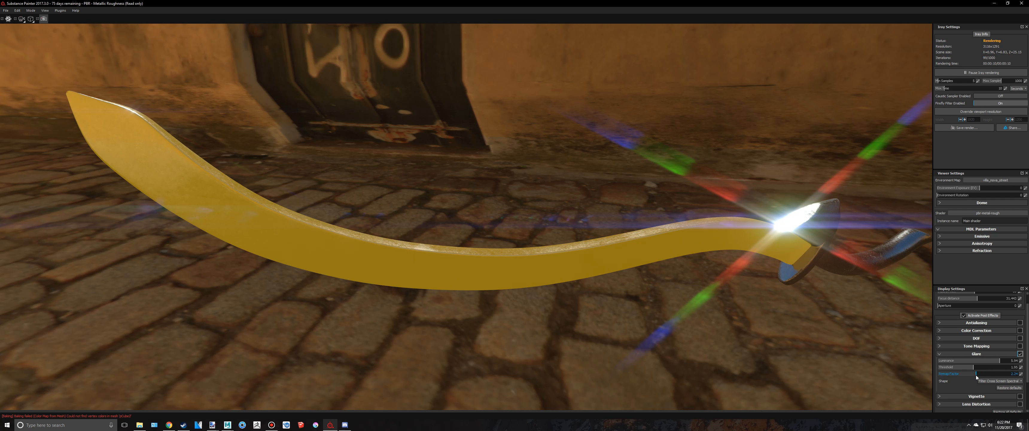
{"action": "left_click_drag", "start_coordinate": [978, 369], "coordinate": [999, 369]}
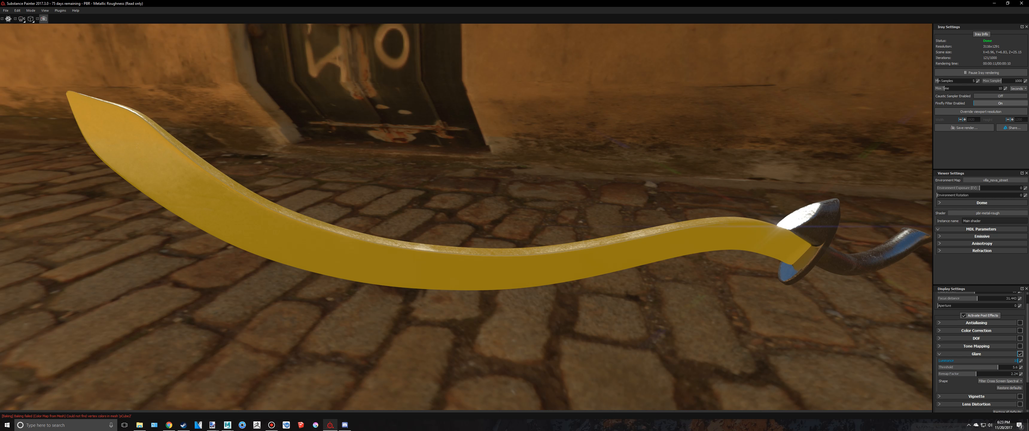
{"action": "mouse_move", "coordinate": [1023, 361]}
{"action": "left_mouse_down"}
{"action": "mouse_move", "coordinate": [918, 362]}
{"action": "mouse_move", "coordinate": [968, 362]}
{"action": "left_mouse_up"}
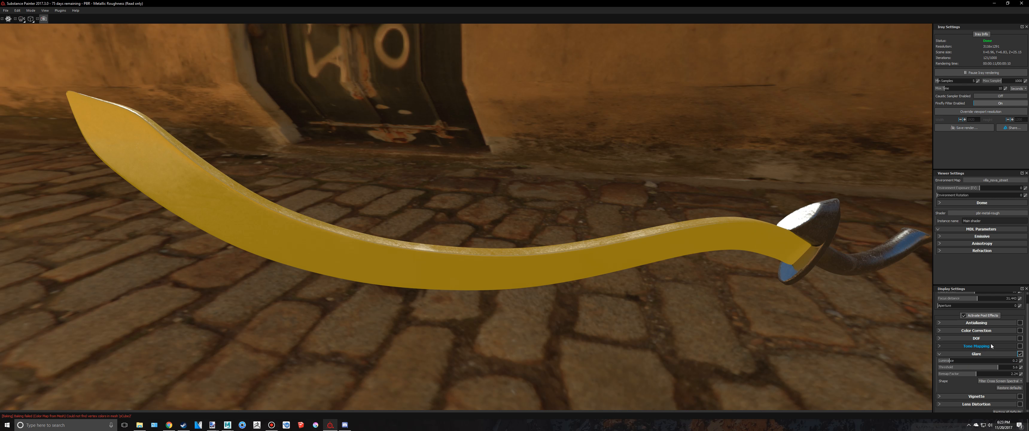
Step: Raise the Glare luminance to its maximum, increase the threshold, and reframe the whole sword from a wider angle
{"action": "left_click_drag", "start_coordinate": [992, 362], "coordinate": [1026, 363]}
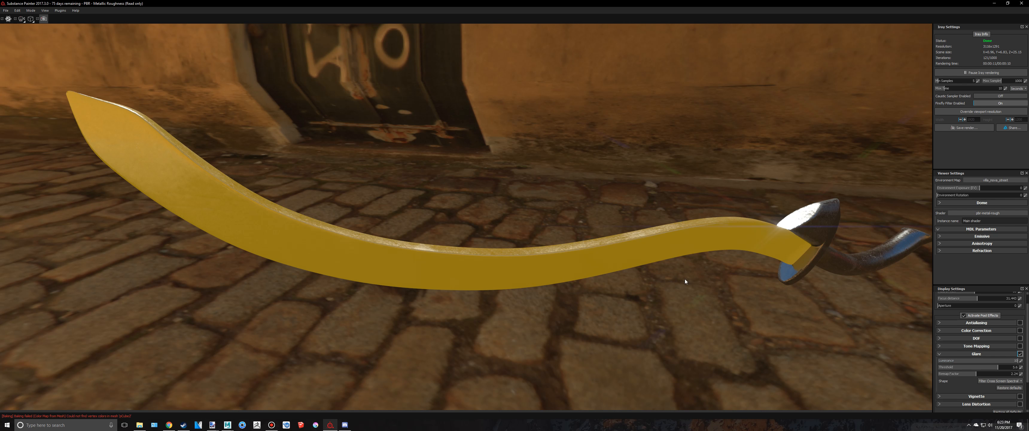
{"action": "scroll", "coordinate": [602, 272], "scroll_direction": "down", "scroll_amount": 5}
{"action": "scroll", "coordinate": [602, 271], "scroll_direction": "up", "scroll_amount": 5}
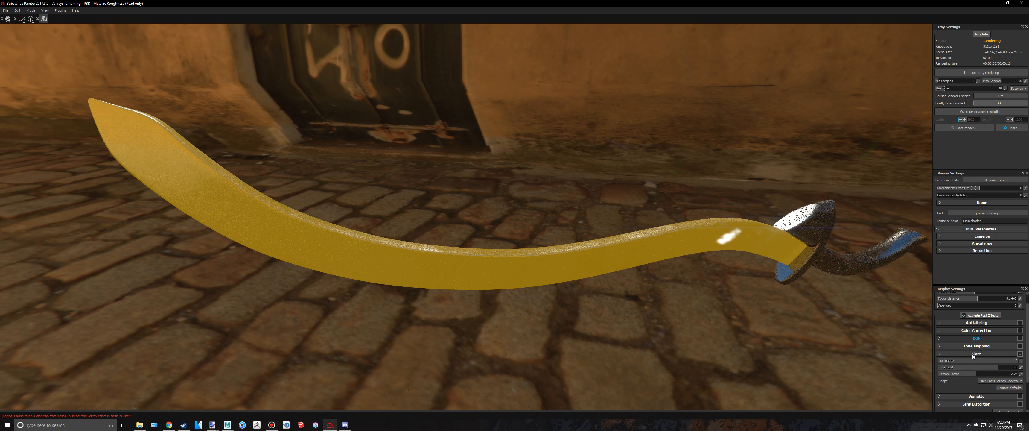
{"action": "left_click", "coordinate": [1005, 368]}
{"action": "left_click_drag", "start_coordinate": [756, 280], "coordinate": [706, 273], "text": "alt"}
{"action": "scroll", "coordinate": [765, 247], "scroll_direction": "down", "scroll_amount": 2}
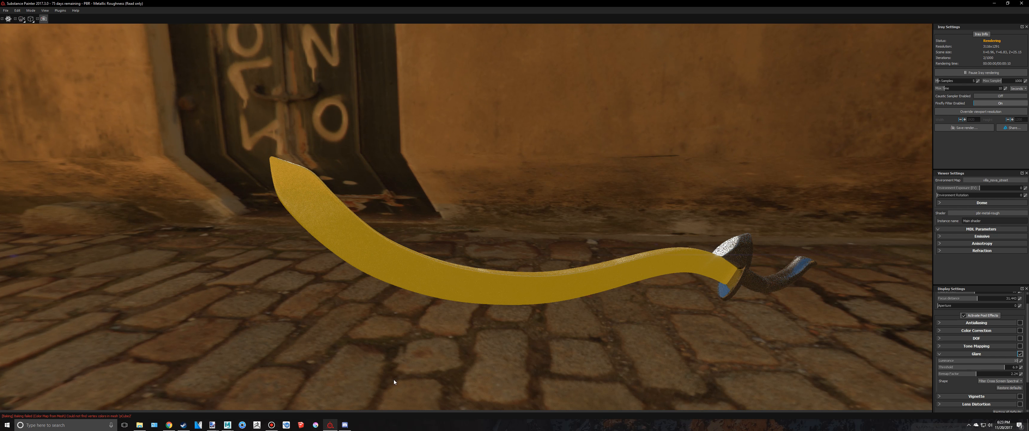
Step: Switch to Chrome to examine the blade's glow in the Dark Souls Gold Tracer reference images, and return to Substance Painter
{"action": "left_click", "coordinate": [169, 425]}
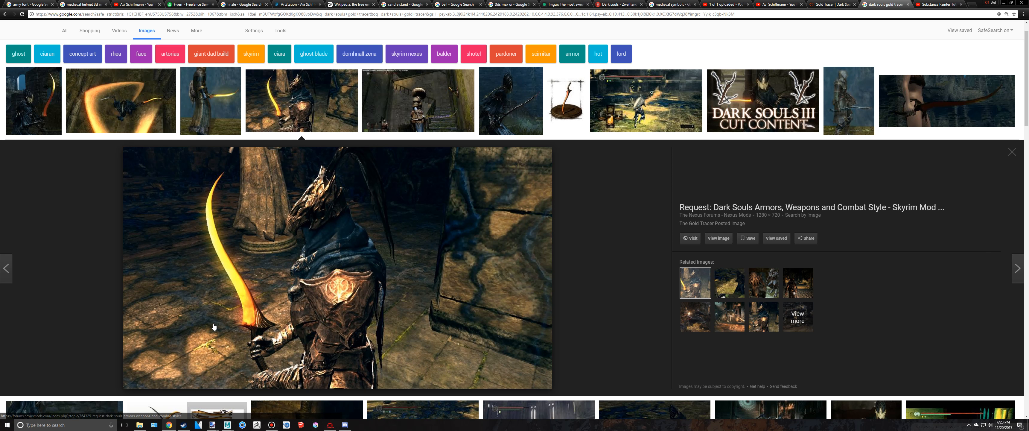
{"action": "scroll", "coordinate": [320, 373], "scroll_direction": "down", "scroll_amount": 4}
{"action": "scroll", "coordinate": [303, 360], "scroll_direction": "down", "scroll_amount": 2}
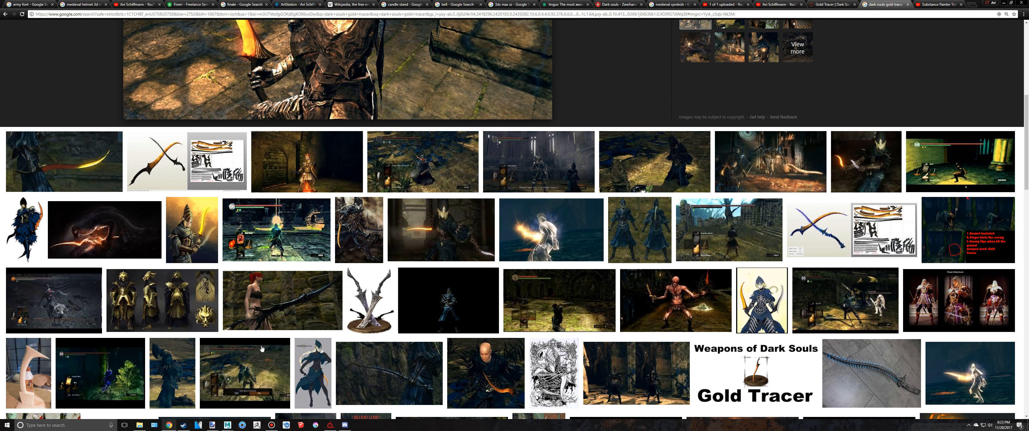
{"action": "scroll", "coordinate": [124, 328], "scroll_direction": "down", "scroll_amount": 4}
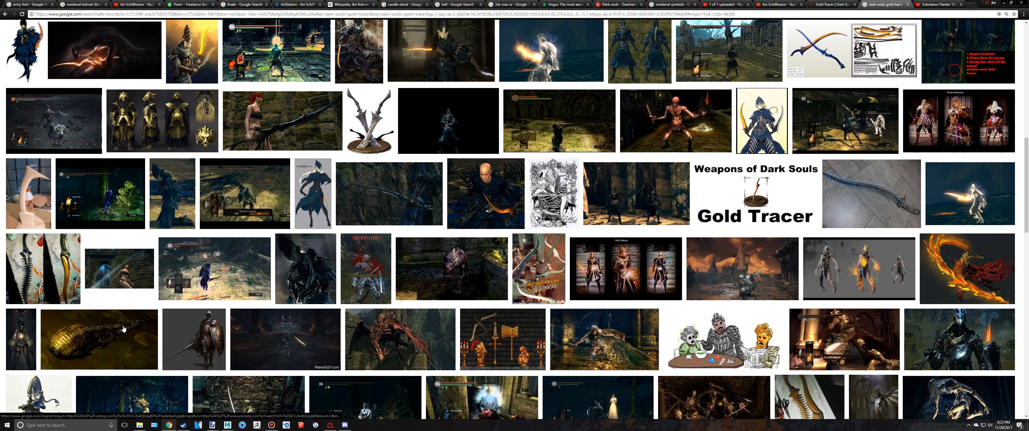
{"action": "scroll", "coordinate": [124, 329], "scroll_direction": "up", "scroll_amount": 10}
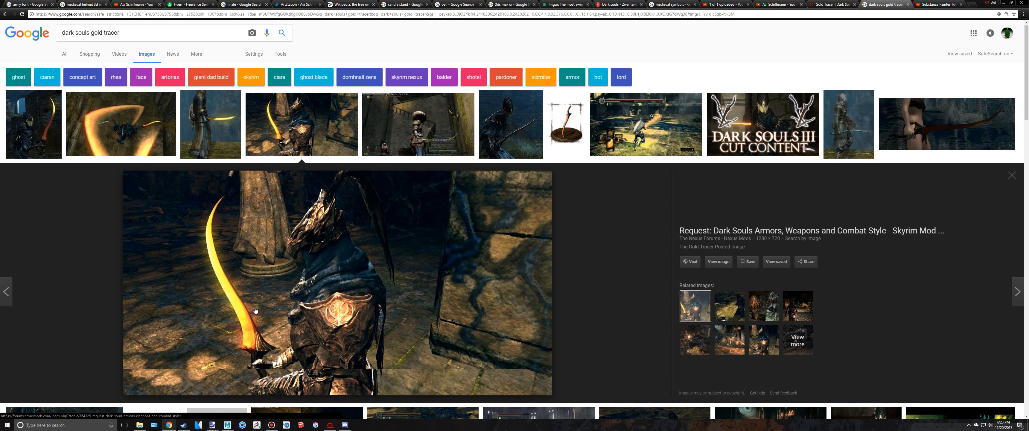
{"action": "left_click", "coordinate": [330, 425]}
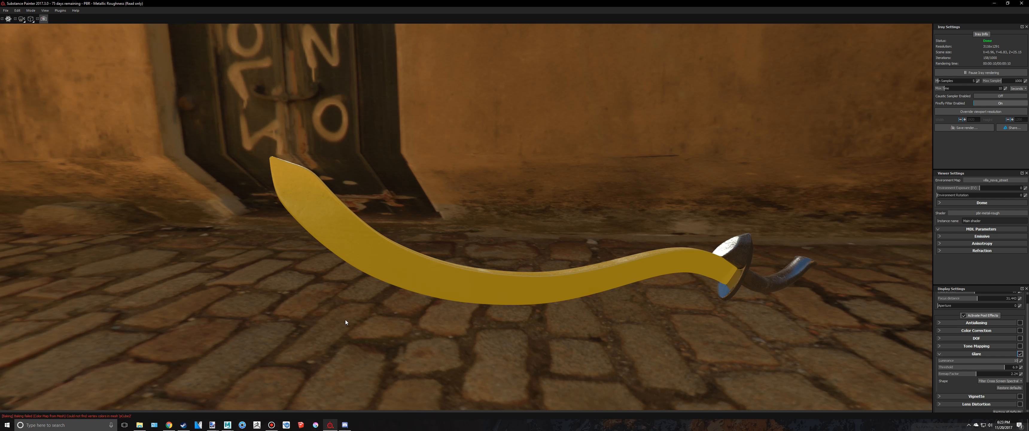